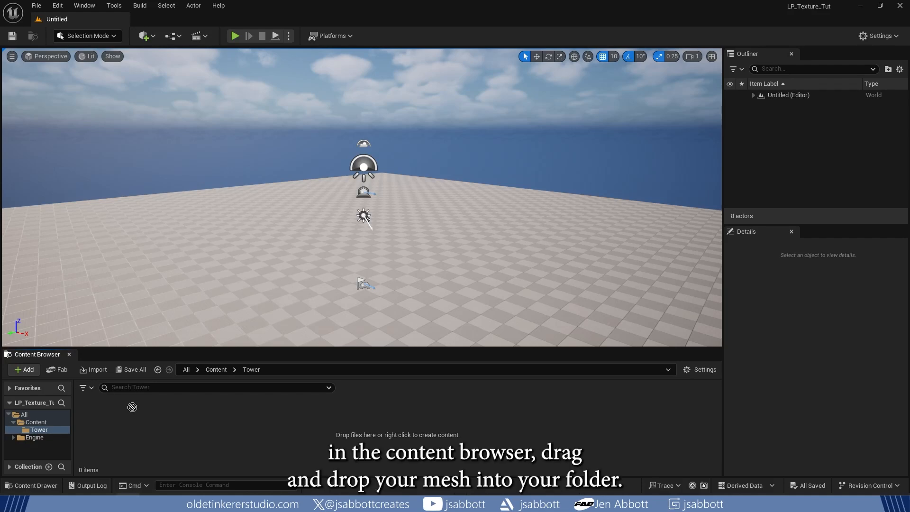
# Step: Import fantasy-castle.fbx into the Tower content folder with the default import settings
pyautogui.moveTo(132, 407); pyautogui.dragTo(231, 429)
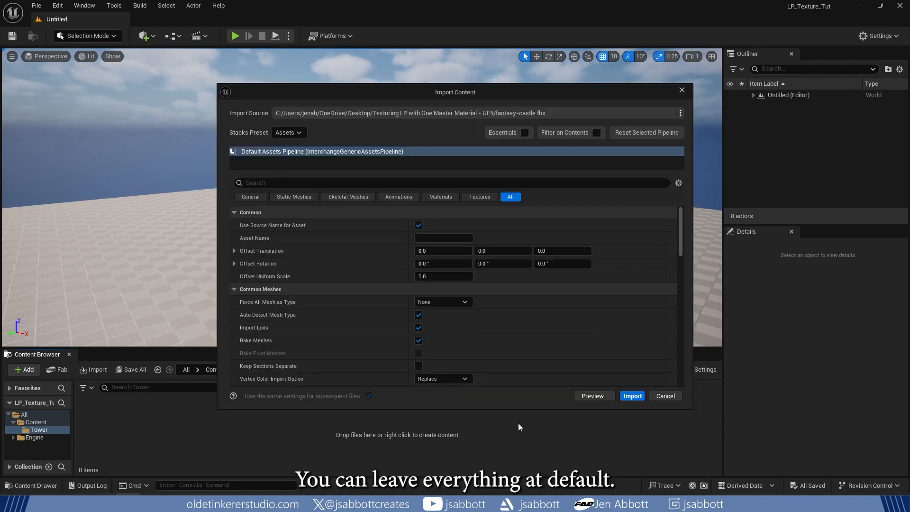
pyautogui.click(632, 395)
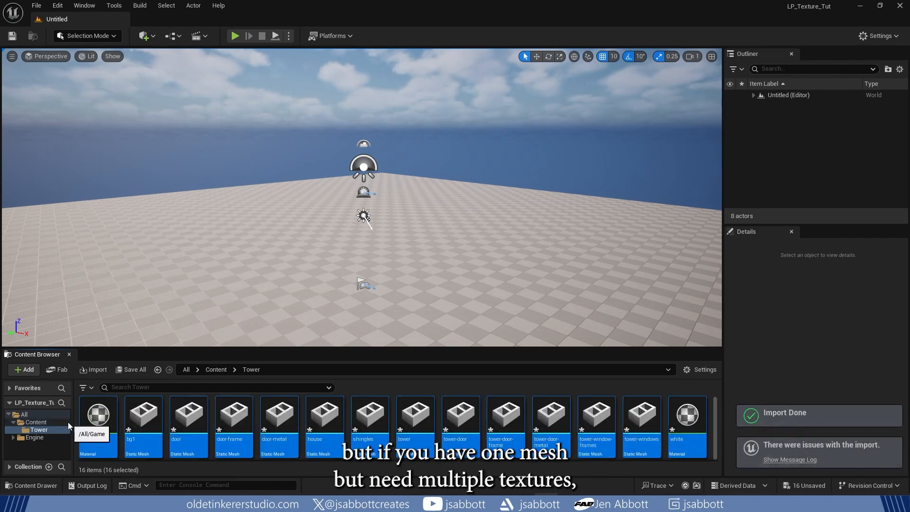
# Step: Delete the bg material and the bg1 static mesh from the Tower folder
pyautogui.click(98, 417)
pyautogui.keyDown('ctrl'); pyautogui.click(142, 416); pyautogui.keyUp('ctrl')
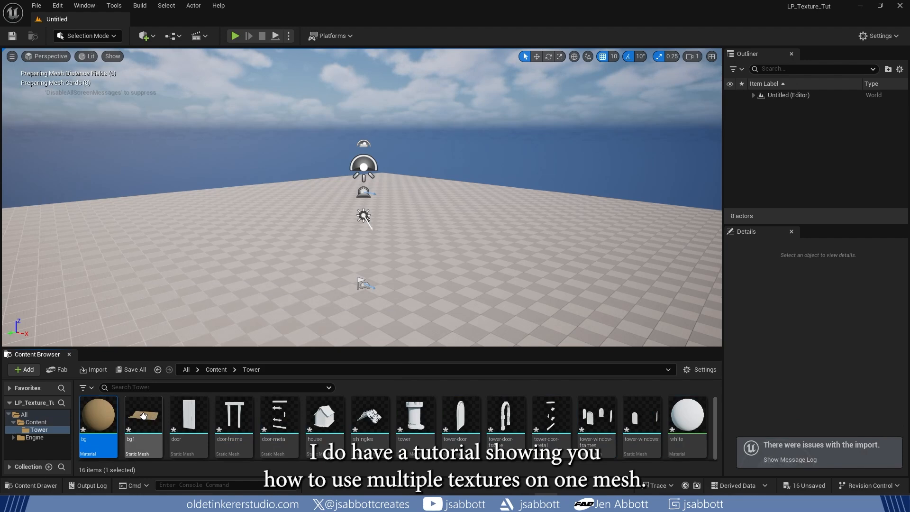
pyautogui.press('Delete')
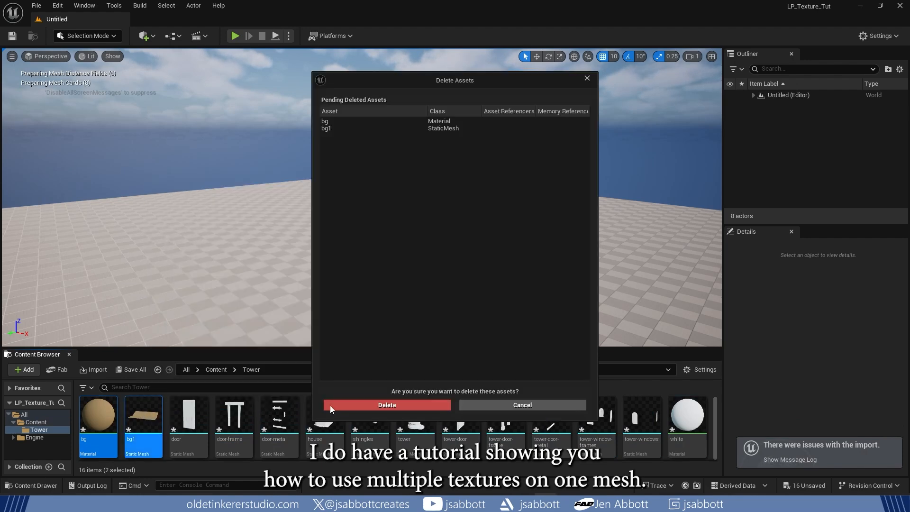
pyautogui.click(367, 406)
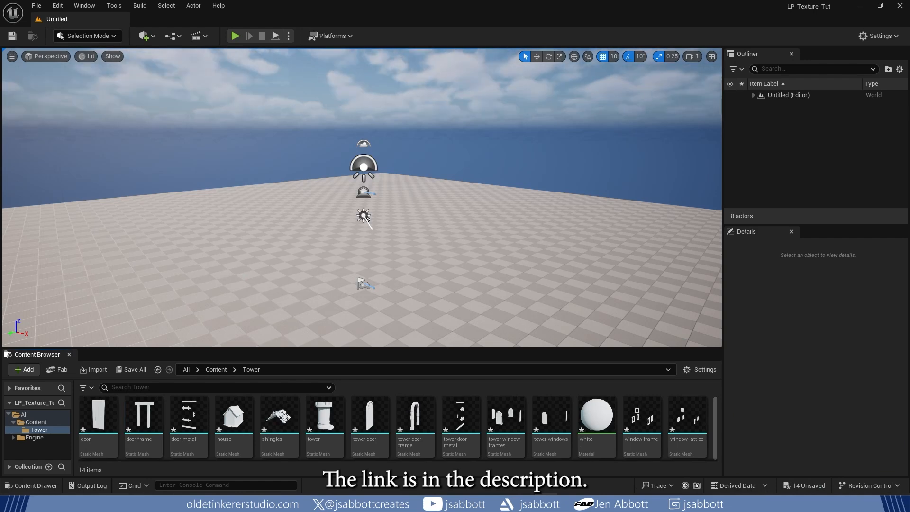
# Step: Place all the castle static meshes from the Tower folder together into the level, leaving out the white material
pyautogui.click(97, 419)
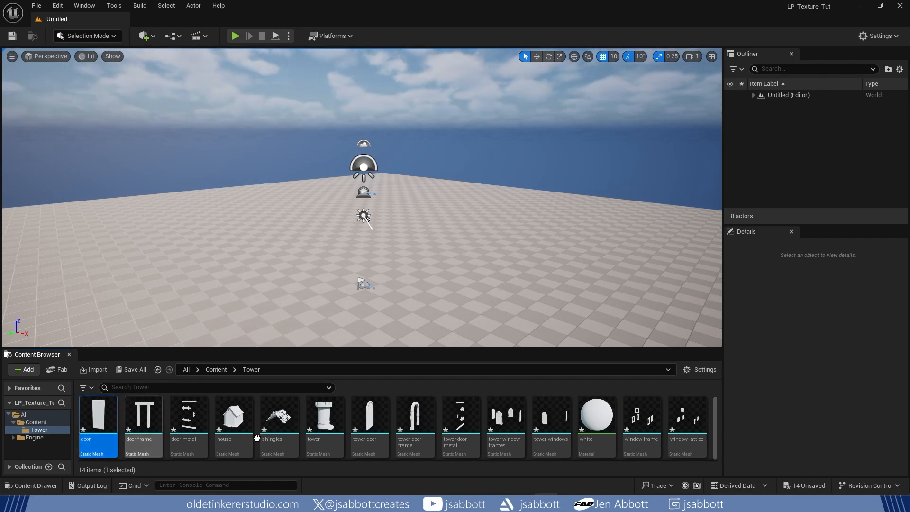
pyautogui.keyDown('shift'); pyautogui.click(550, 419); pyautogui.keyUp('shift')
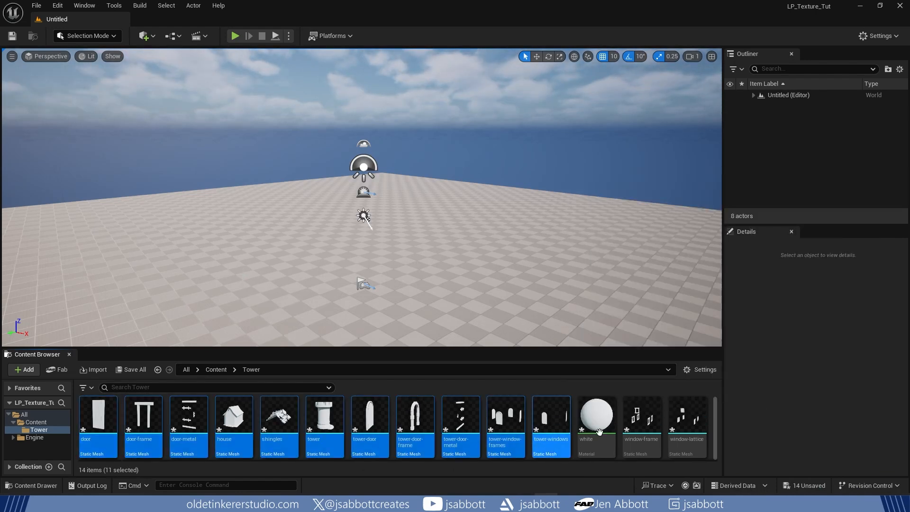
pyautogui.keyDown('ctrl'); pyautogui.click(641, 419); pyautogui.keyUp('ctrl')
pyautogui.keyDown('ctrl'); pyautogui.click(688, 417); pyautogui.keyUp('ctrl')
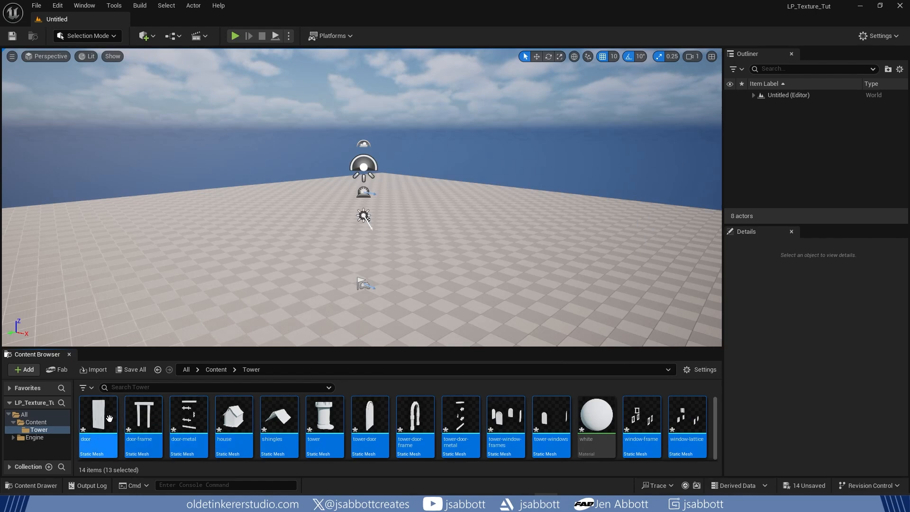
pyautogui.moveTo(112, 409); pyautogui.dragTo(374, 269)
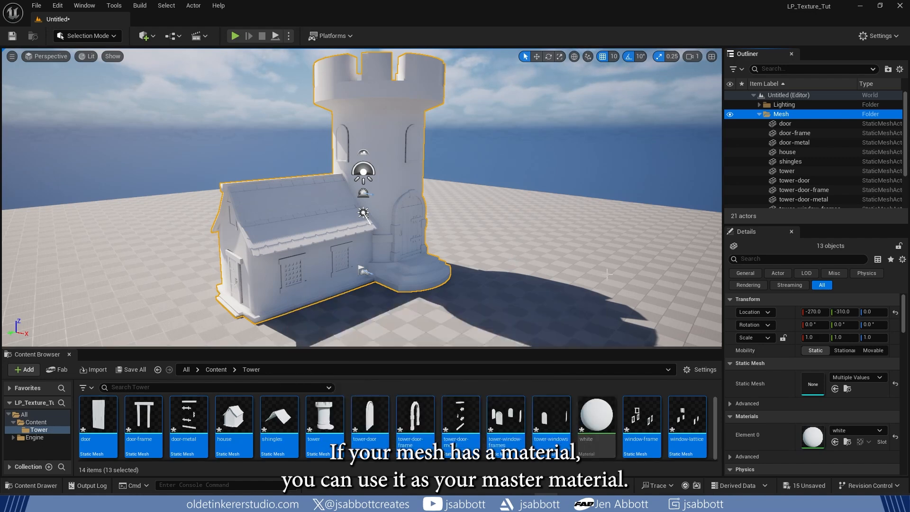
# Step: Rename the imported white material as M_MasterMaterial
pyautogui.click(620, 459)
pyautogui.rightClick(621, 459)
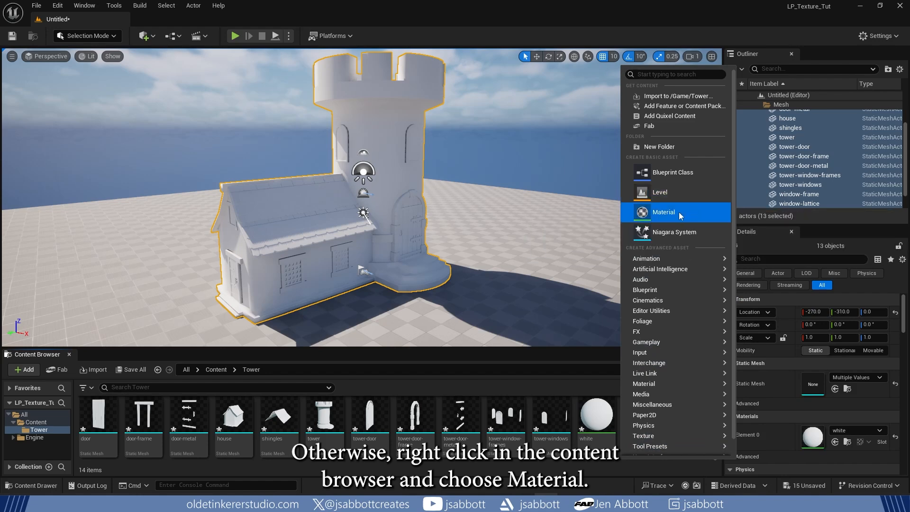
pyautogui.click(592, 438)
pyautogui.click(592, 439)
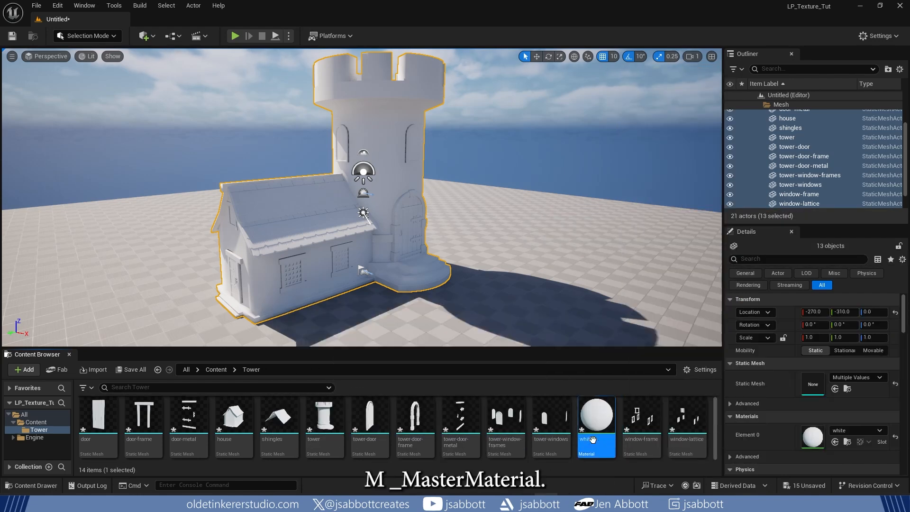
pyautogui.write('M_')
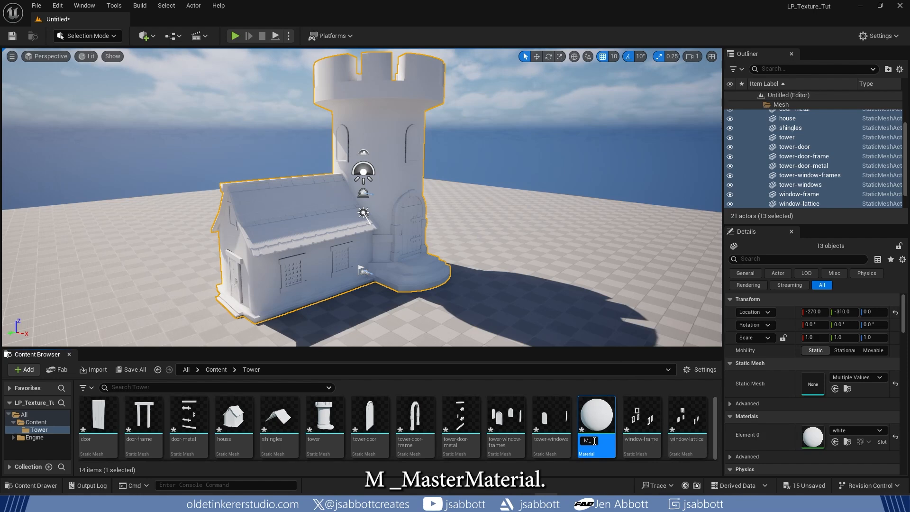
pyautogui.write('MasterMa')
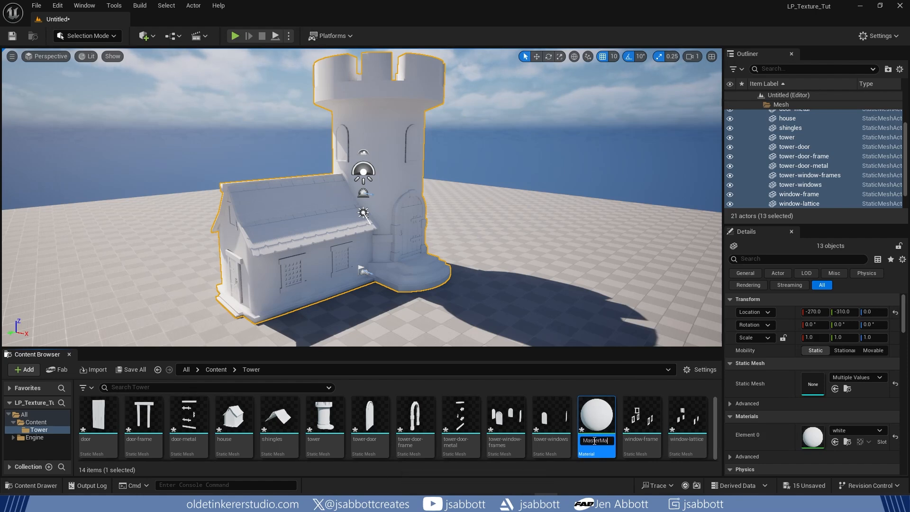
pyautogui.write('terial')
pyautogui.press('Return')
# Step: Open M_MasterMaterial and delete all its input nodes except the constant wired to Emissive Color, moving that one clear
pyautogui.doubleClick(280, 422)
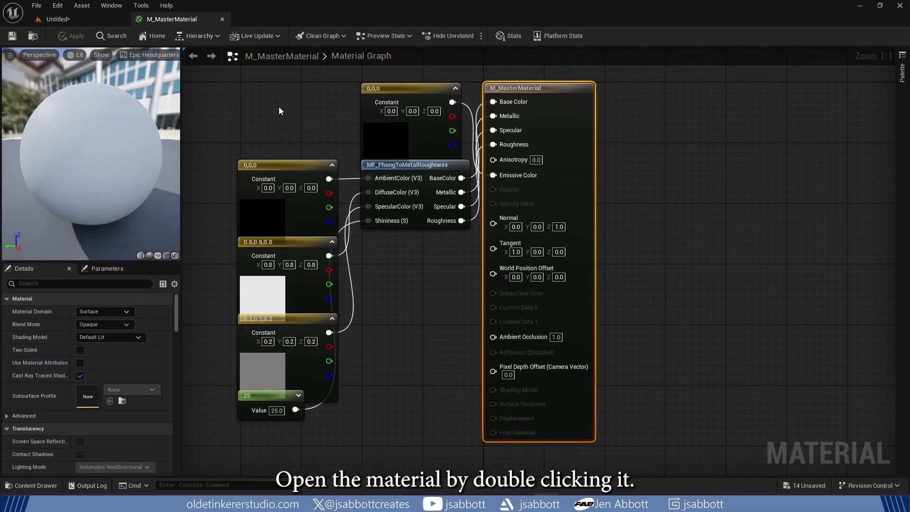
pyautogui.scroll(-2, 280, 108)
pyautogui.moveTo(280, 108); pyautogui.dragTo(389, 138, button='right')
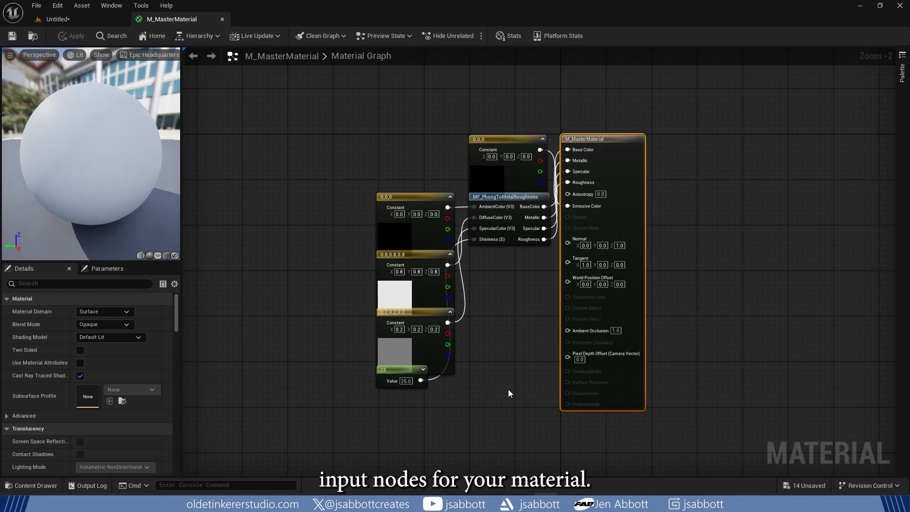
pyautogui.click(492, 141)
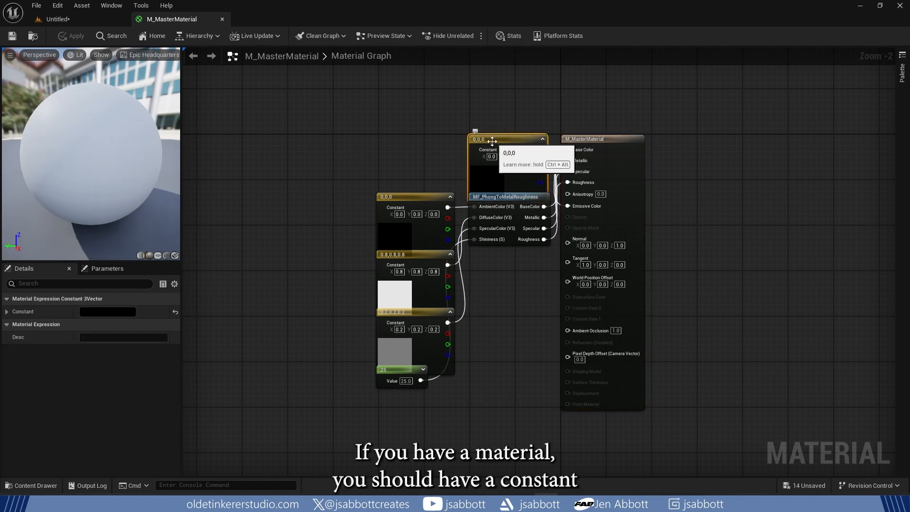
pyautogui.moveTo(492, 141); pyautogui.dragTo(381, 99)
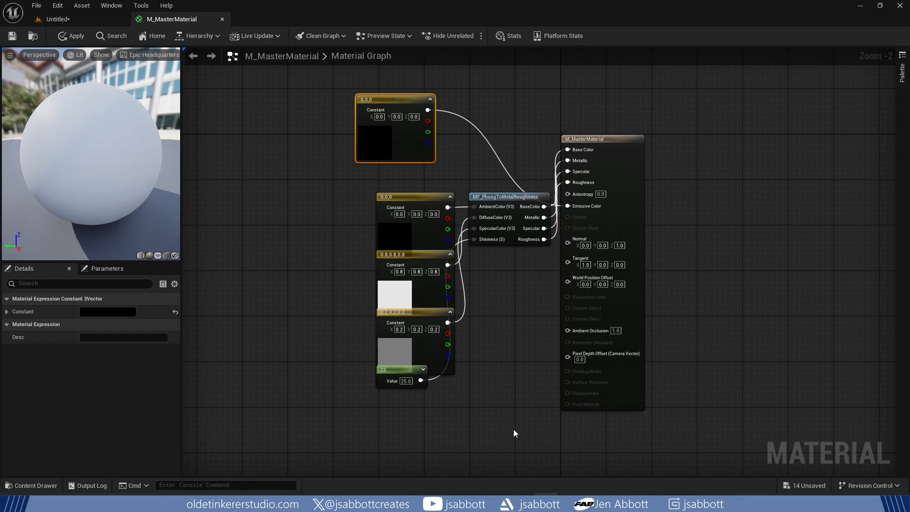
pyautogui.moveTo(513, 432); pyautogui.dragTo(380, 215)
pyautogui.press('Delete')
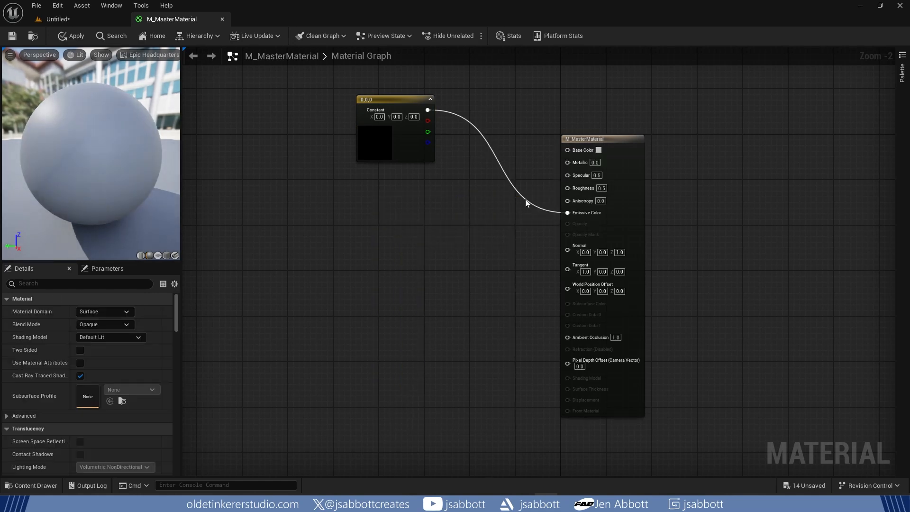
# Step: Disconnect the constant node from Emissive Color and wire it to the material's Base Color instead
pyautogui.keyDown('alt'); pyautogui.click(564, 214); pyautogui.keyUp('alt')
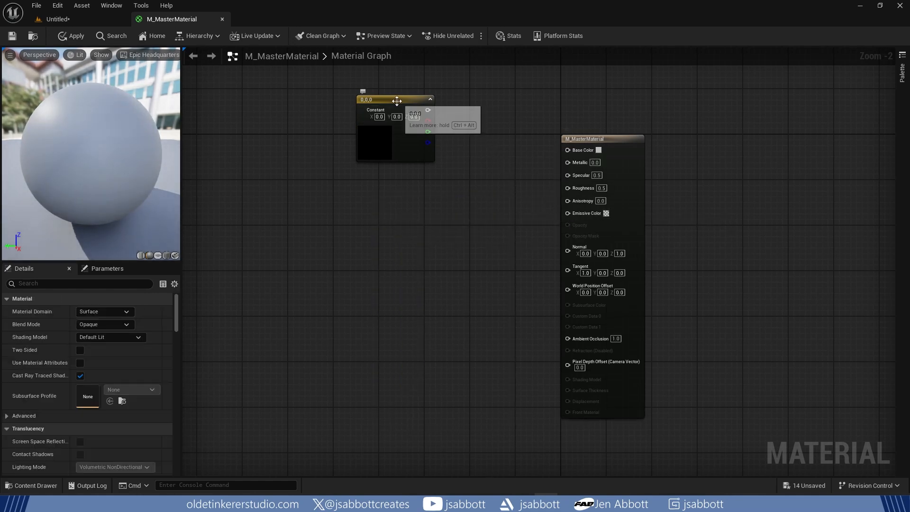
pyautogui.moveTo(398, 102); pyautogui.dragTo(572, 151)
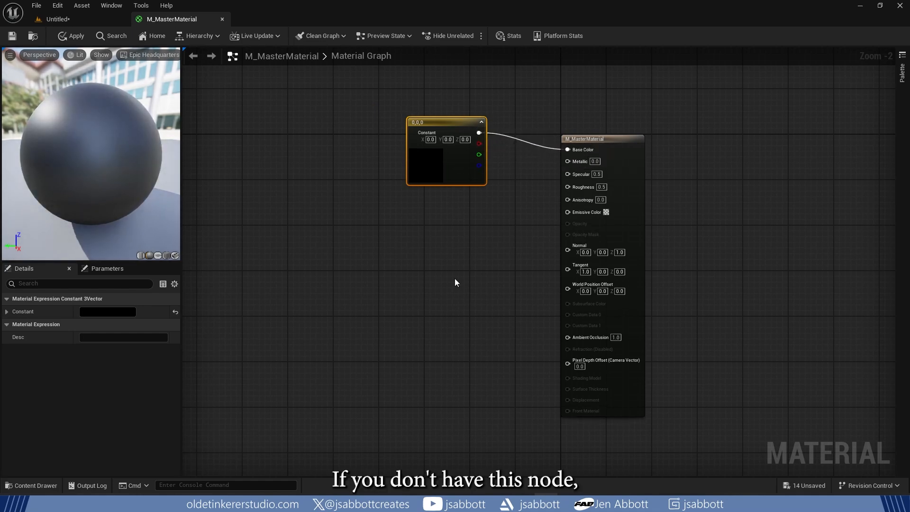
# Step: Add a second Constant3Vector node below the existing constant and delete it again
pyautogui.rightClick(390, 278)
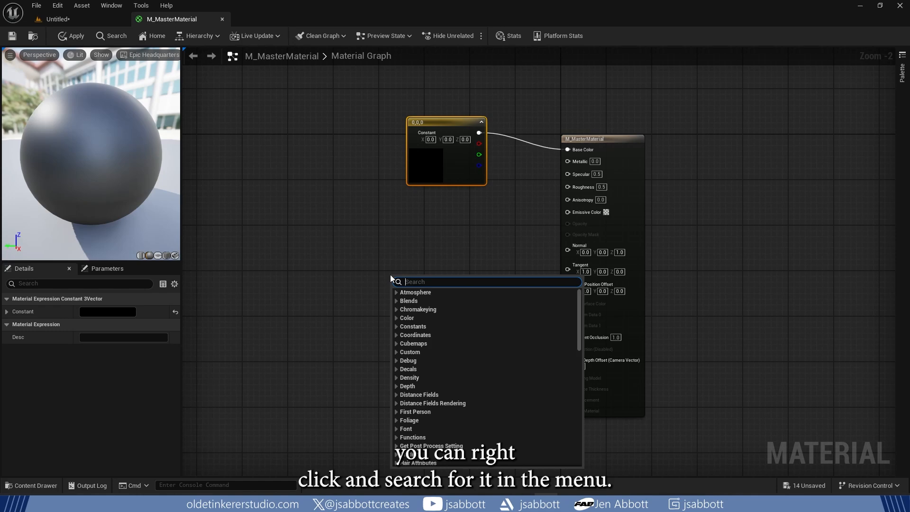
pyautogui.write('constant')
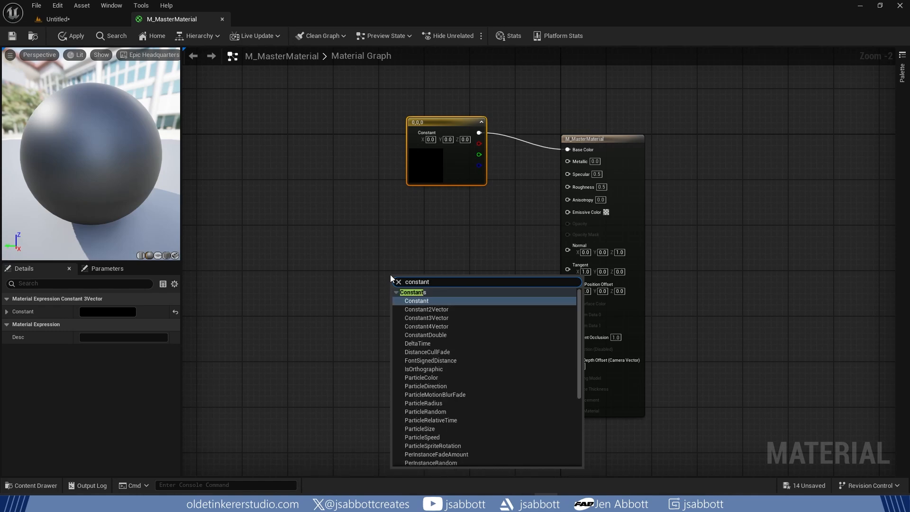
pyautogui.write('3')
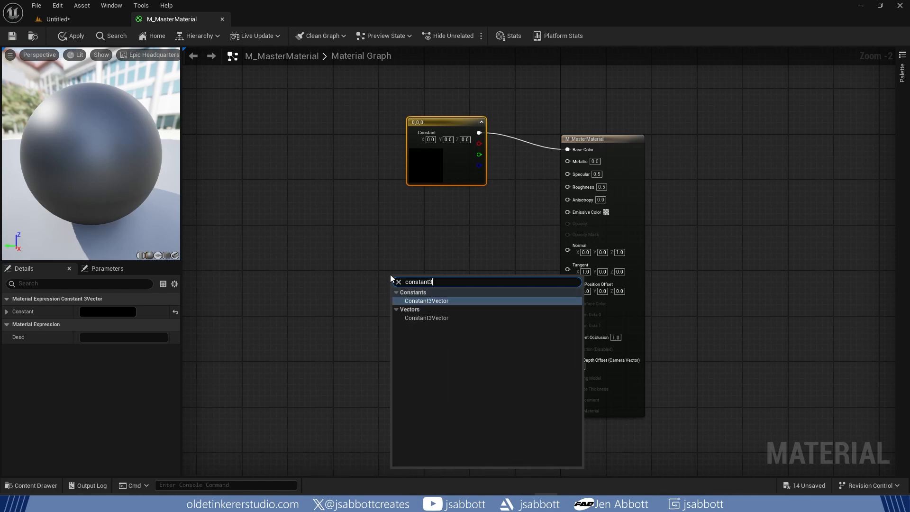
pyautogui.click(458, 302)
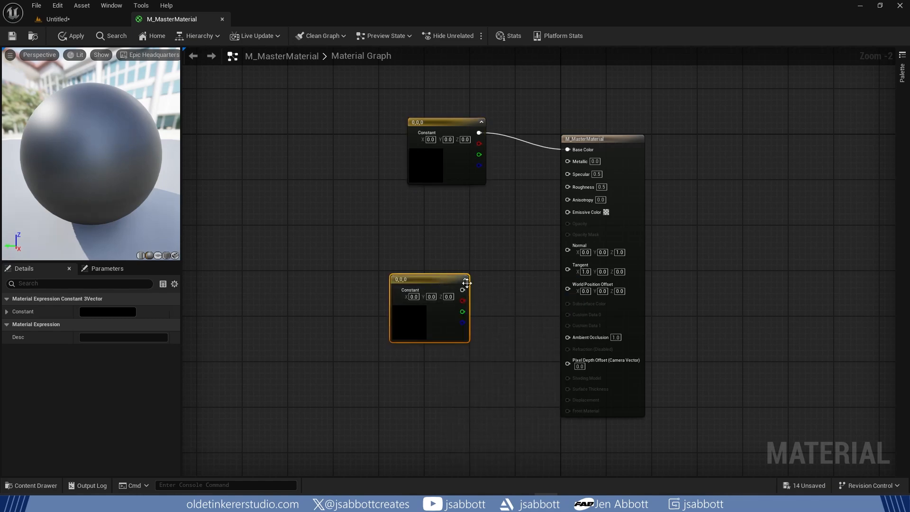
pyautogui.press('Delete')
# Step: Set the Base Color constant to white (1, 1, 1)
pyautogui.click(458, 161)
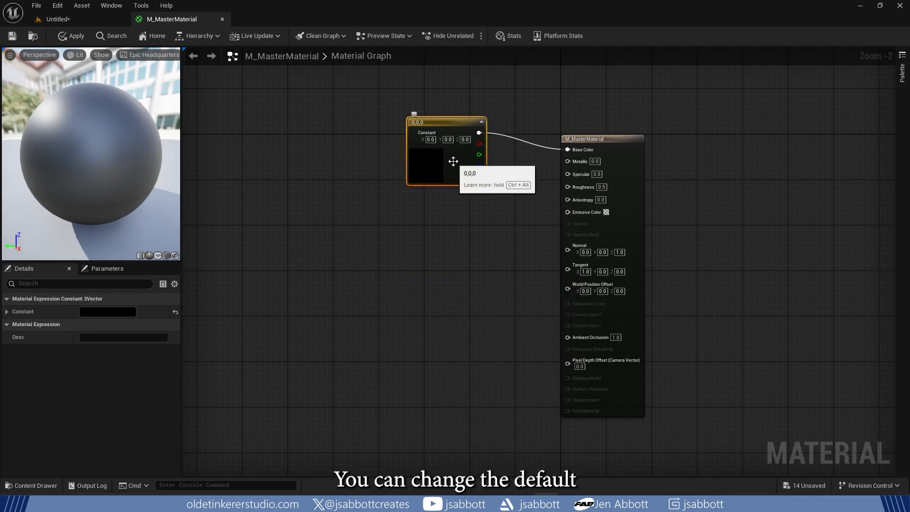
pyautogui.click(101, 311)
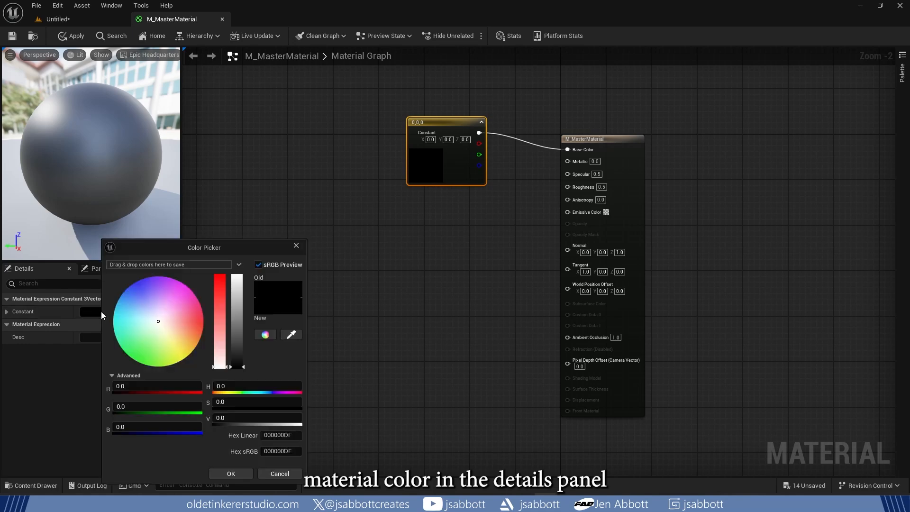
pyautogui.moveTo(243, 368); pyautogui.dragTo(245, 275)
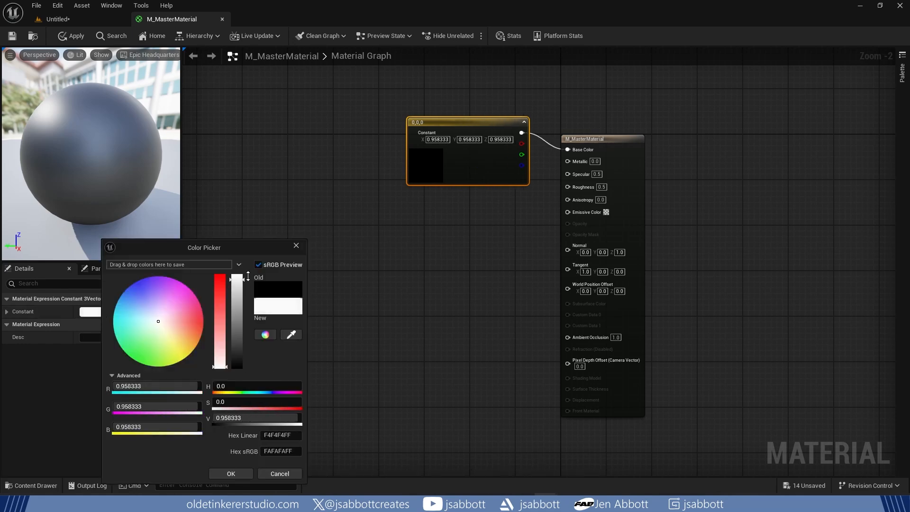
pyautogui.click(295, 245)
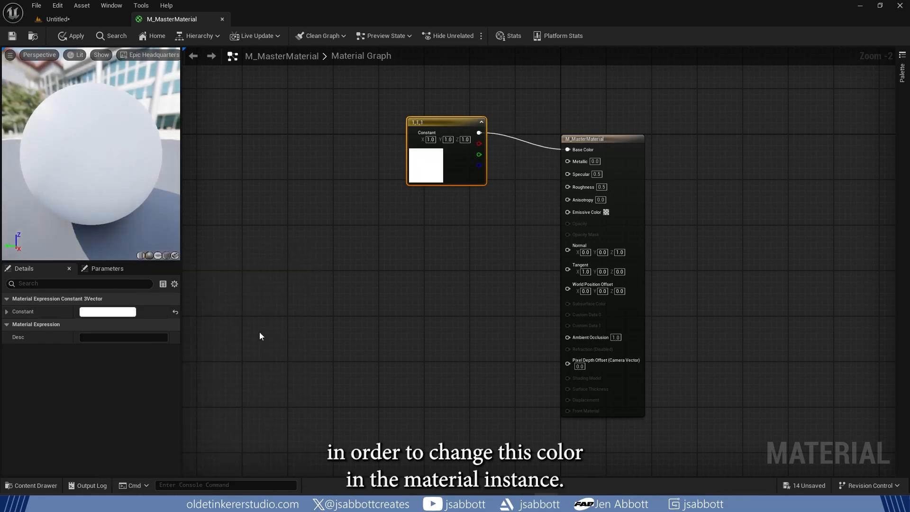
# Step: Convert the white constant node to a parameter named Color
pyautogui.rightClick(456, 122)
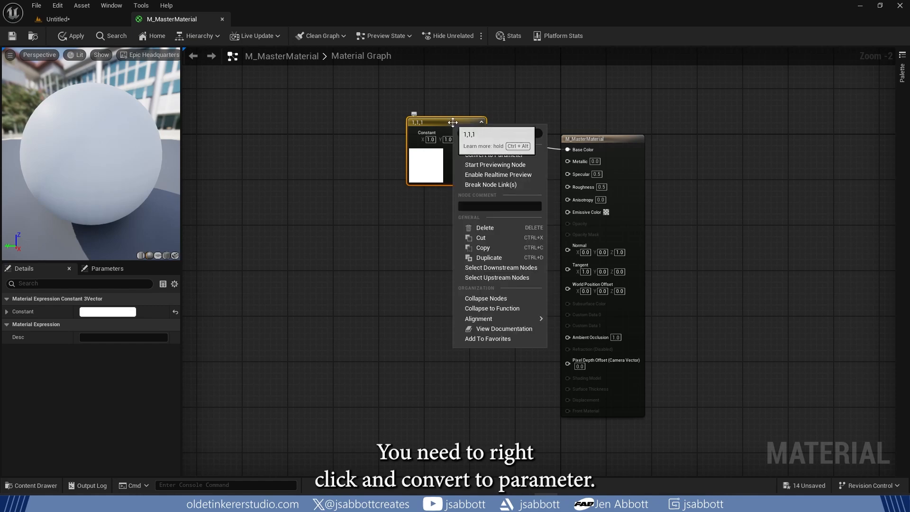
pyautogui.click(499, 156)
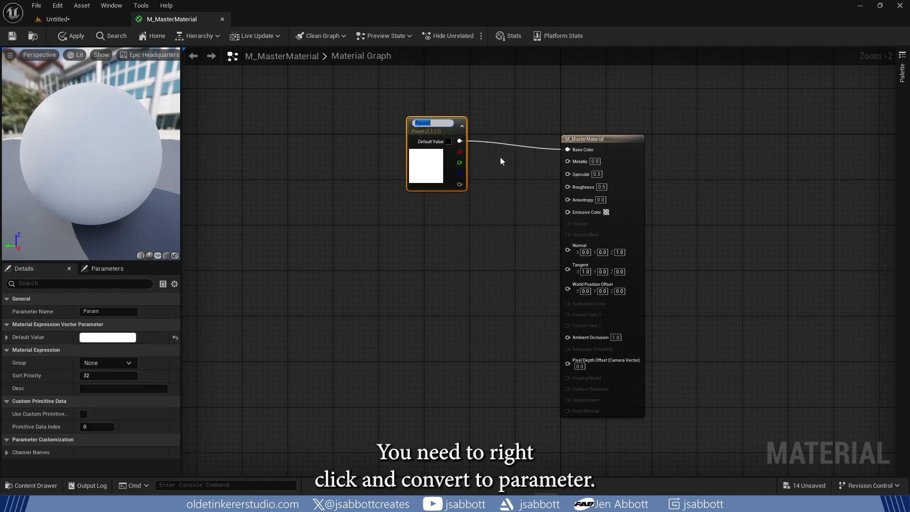
pyautogui.write('Color')
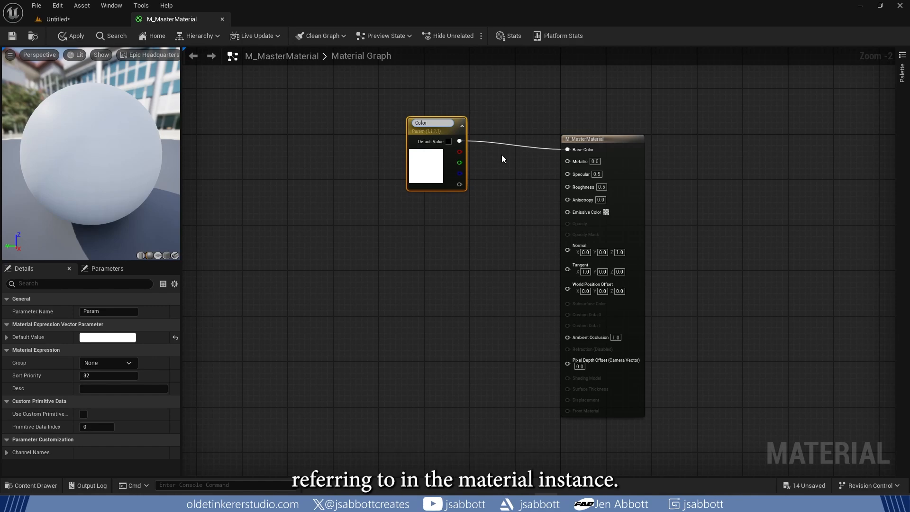
pyautogui.press('Return')
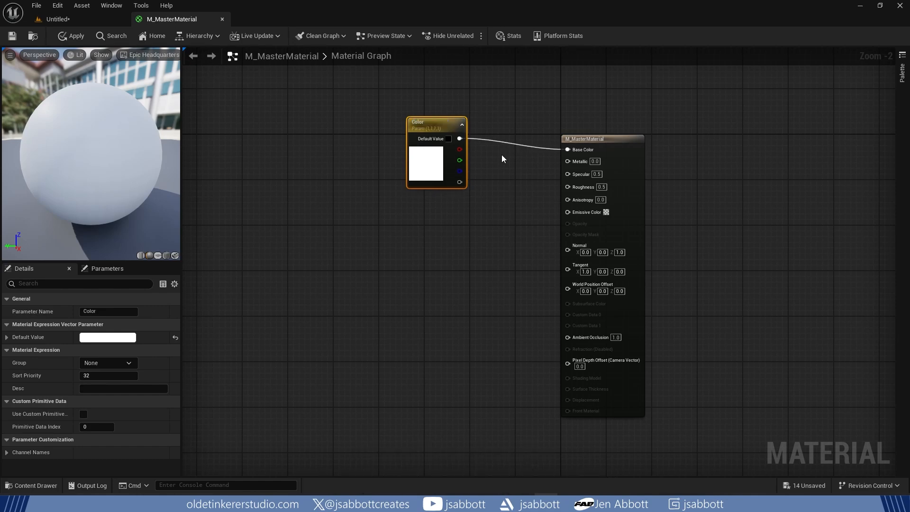
# Step: Add a scalar parameter named Metallic, place it below the Color node, and wire it to the material's Metallic input
pyautogui.rightClick(438, 251)
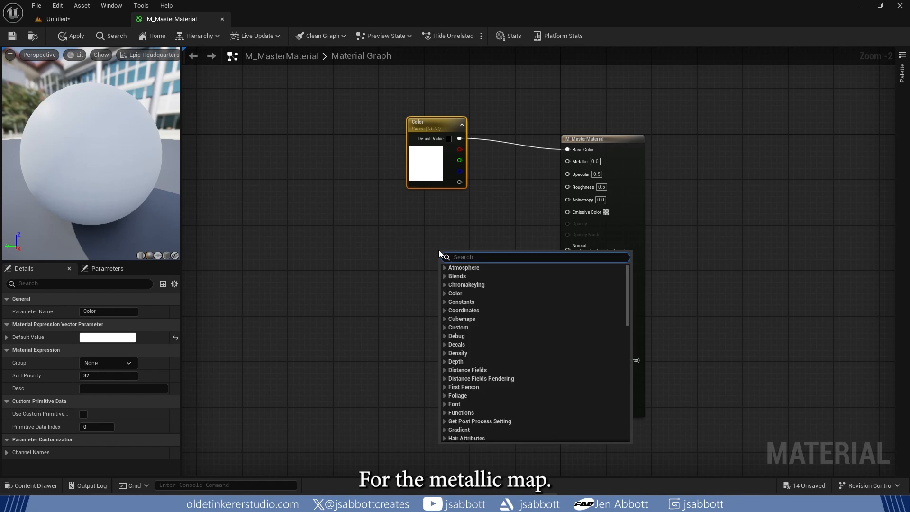
pyautogui.write('scalar')
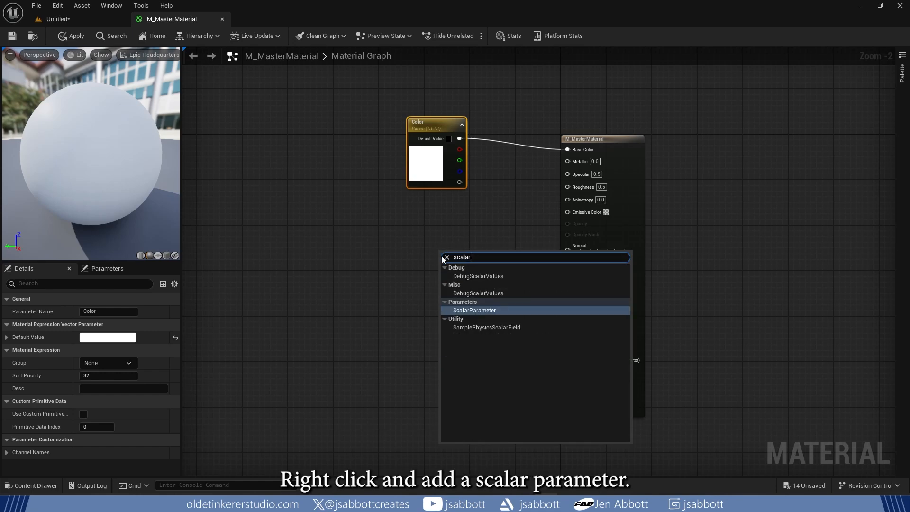
pyautogui.click(496, 310)
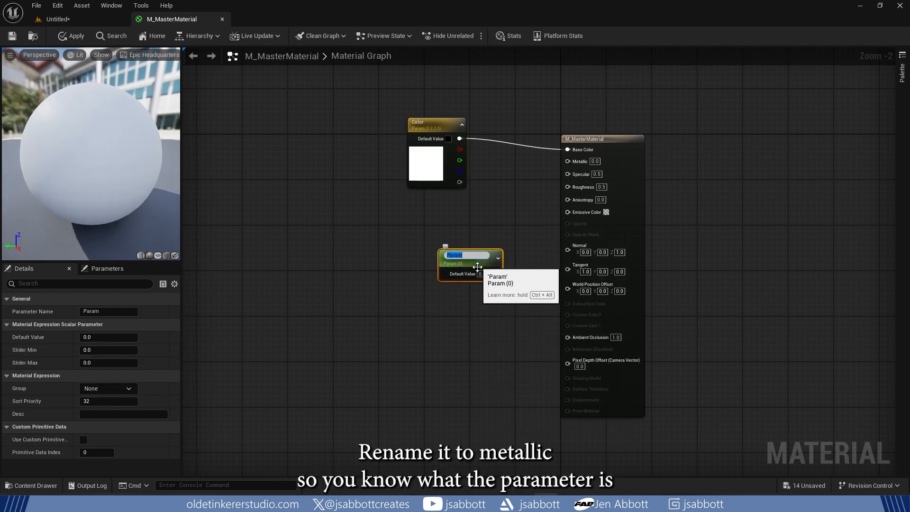
pyautogui.write('Metallic')
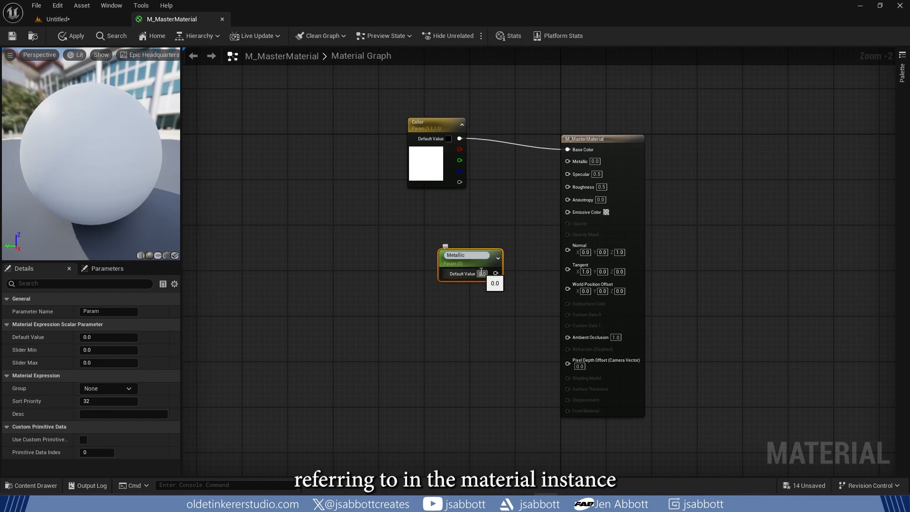
pyautogui.press('Return')
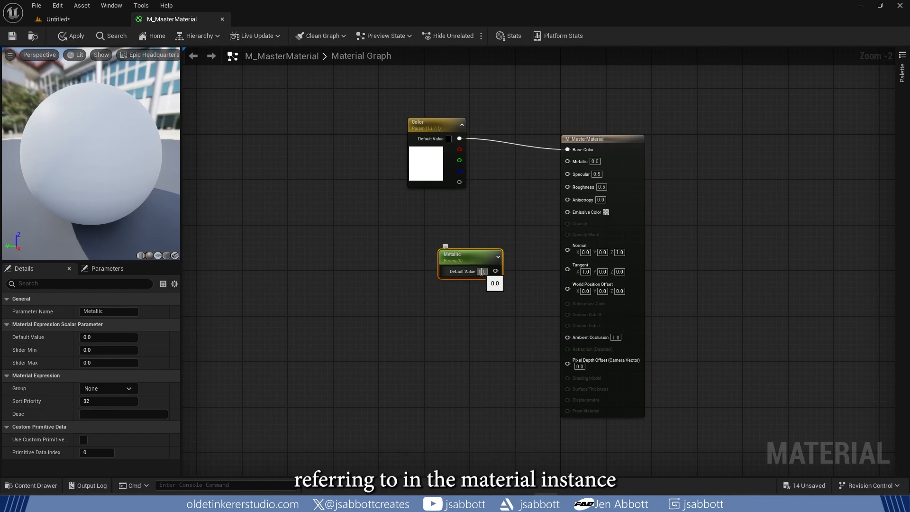
pyautogui.moveTo(472, 256); pyautogui.dragTo(567, 161)
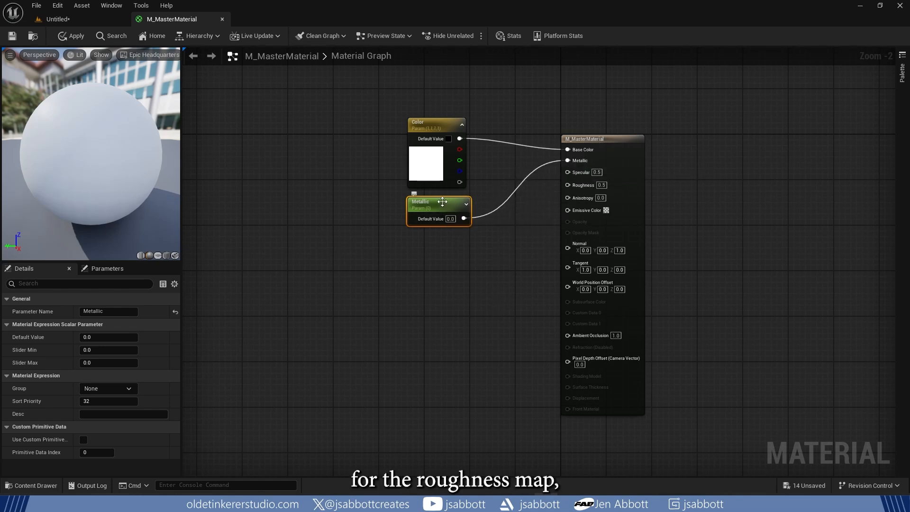
# Step: Duplicate the Metallic parameter below the original, rename the copy Roughness, and wire it to the material's Roughness input
pyautogui.hotkey('ctrl', 'd')
pyautogui.moveTo(450, 204); pyautogui.dragTo(439, 238)
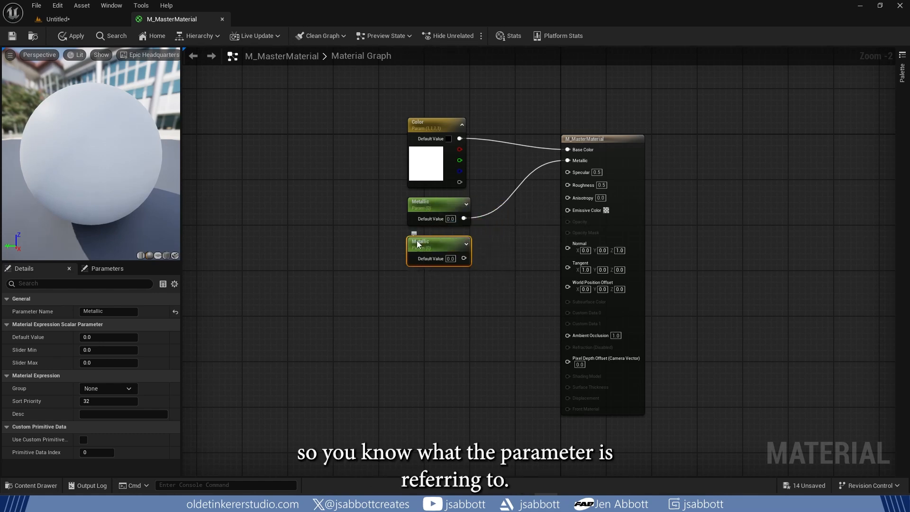
pyautogui.doubleClick(428, 242)
pyautogui.write('Roughness')
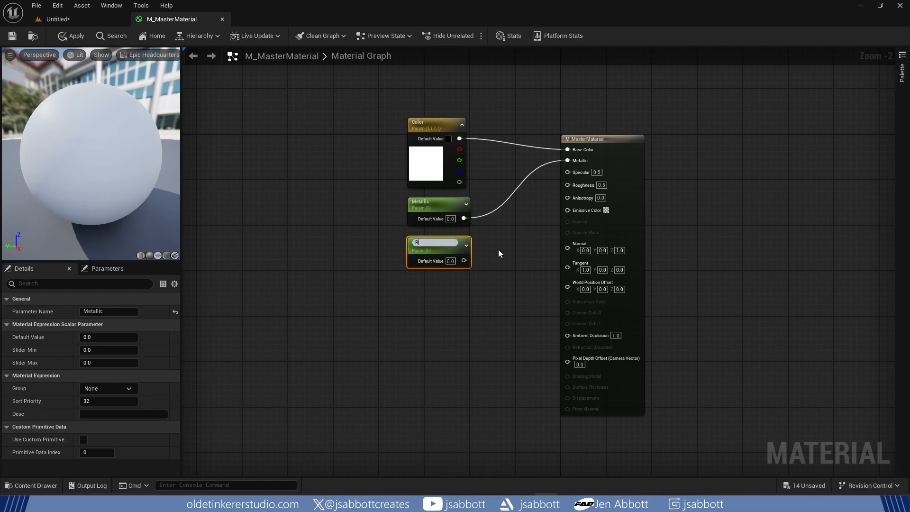
pyautogui.press('Return')
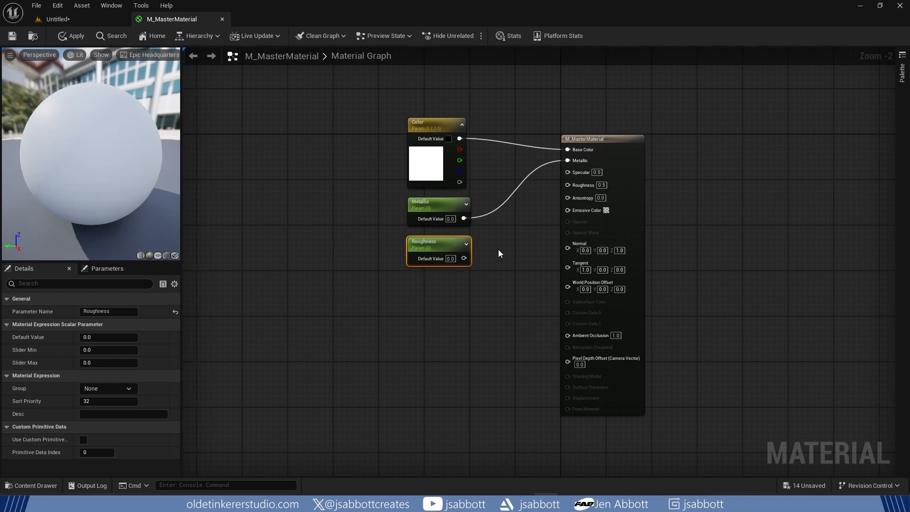
pyautogui.moveTo(464, 258); pyautogui.dragTo(568, 184)
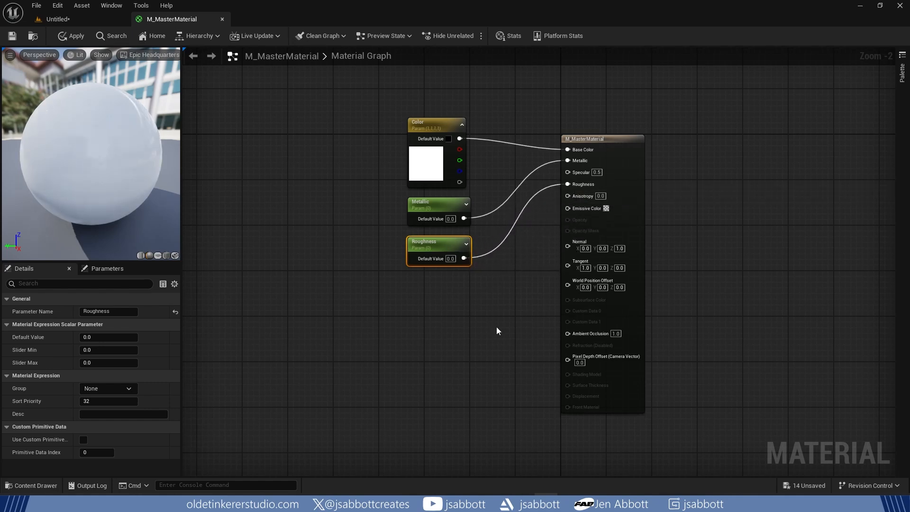
# Step: Duplicate the Color parameter, place the copy below the Roughness node, and rename it Emissive Color
pyautogui.click(435, 123)
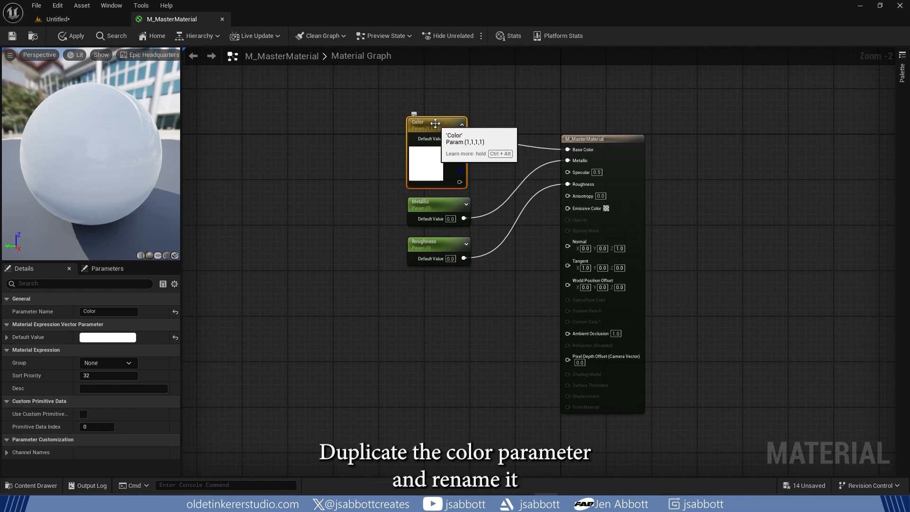
pyautogui.hotkey('ctrl', 'd')
pyautogui.moveTo(424, 257); pyautogui.dragTo(375, 289)
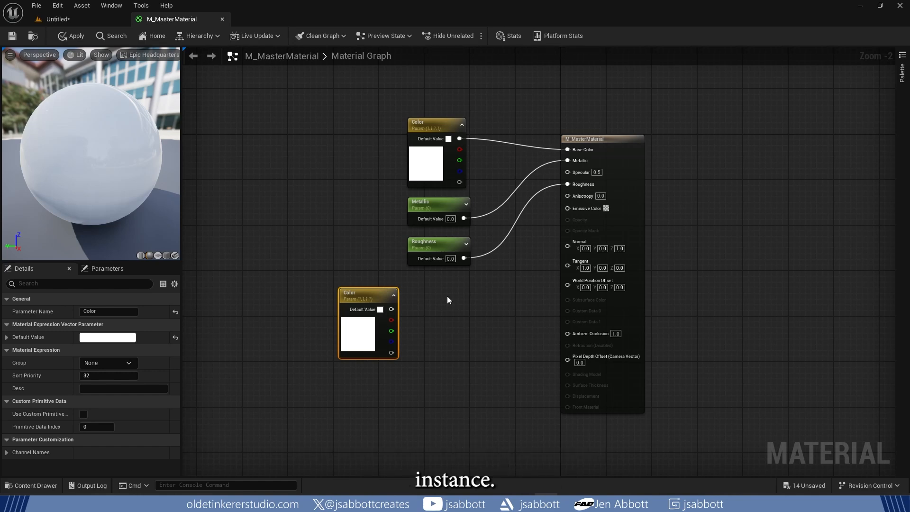
pyautogui.doubleClick(354, 291)
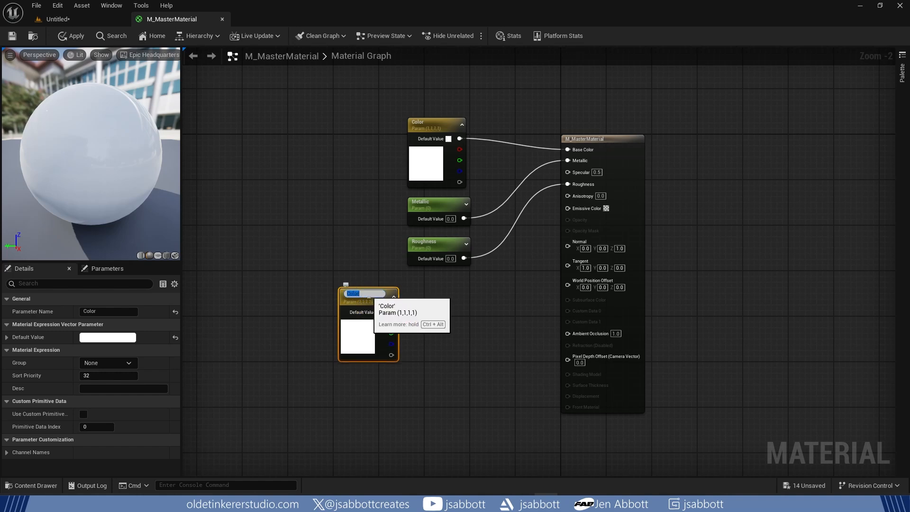
pyautogui.write('EmissiveColor')
pyautogui.press('Return')
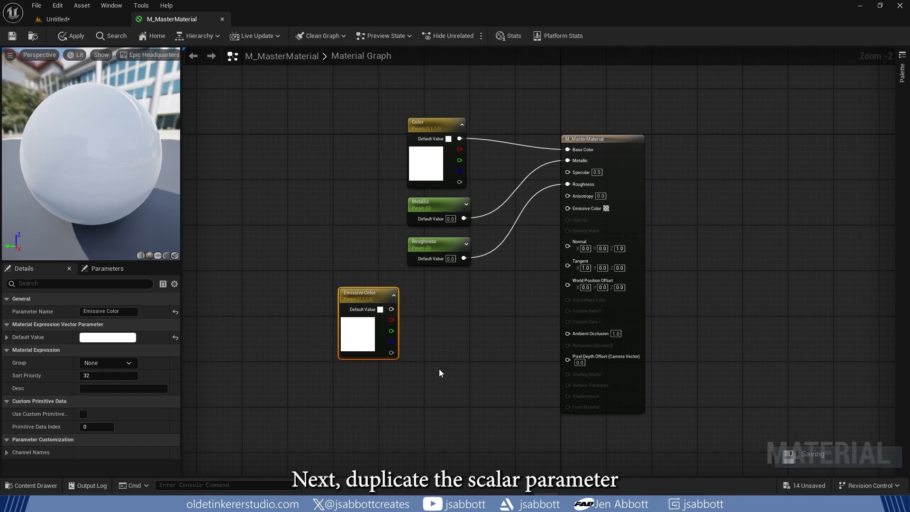
# Step: Duplicate the Roughness parameter, place the copy below Emissive Color, and rename it Emissive Strength
pyautogui.doubleClick(428, 242)
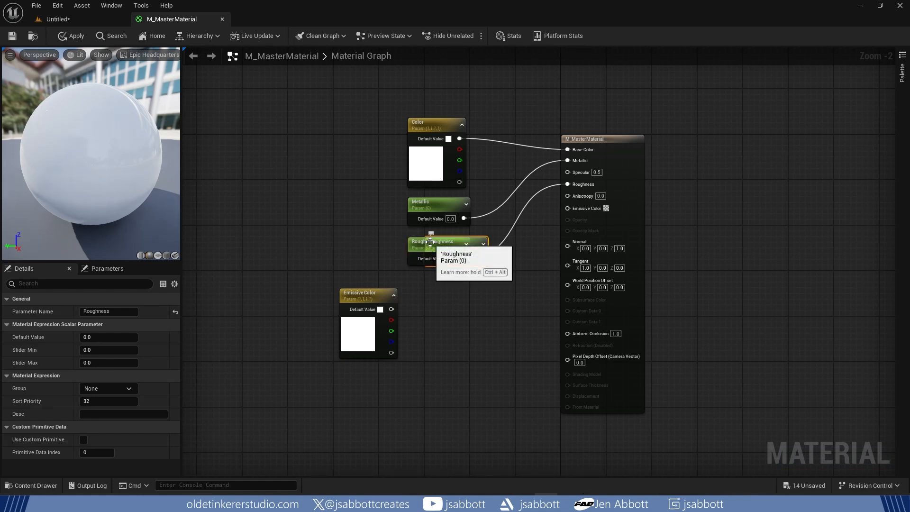
pyautogui.moveTo(480, 242); pyautogui.dragTo(395, 377)
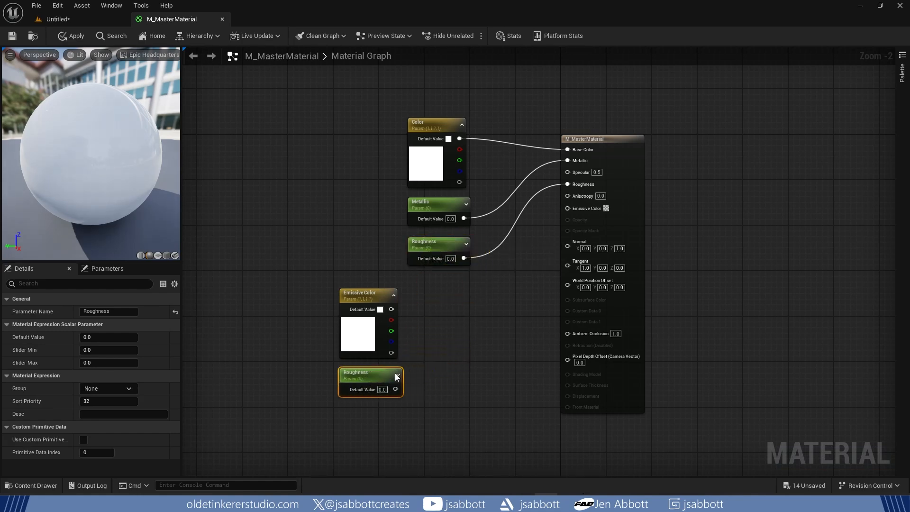
pyautogui.doubleClick(359, 373)
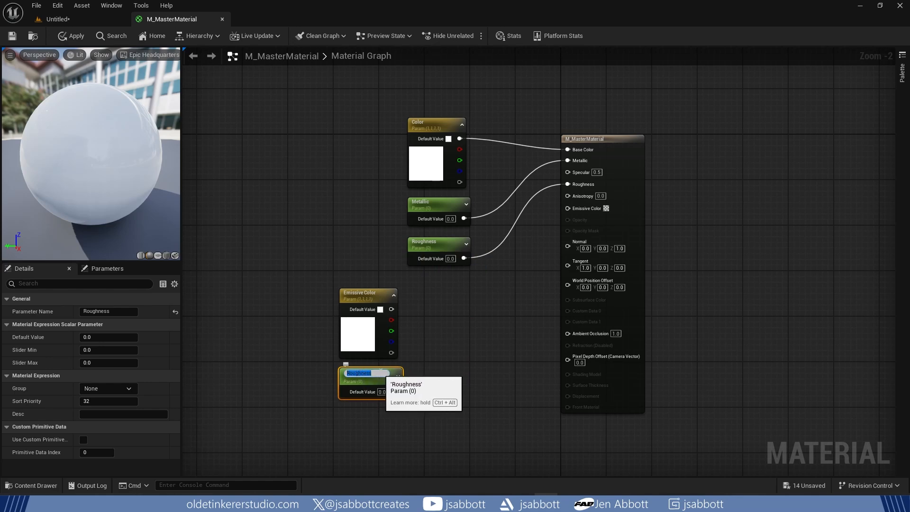
pyautogui.write('Emissive Strength')
pyautogui.press('Return')
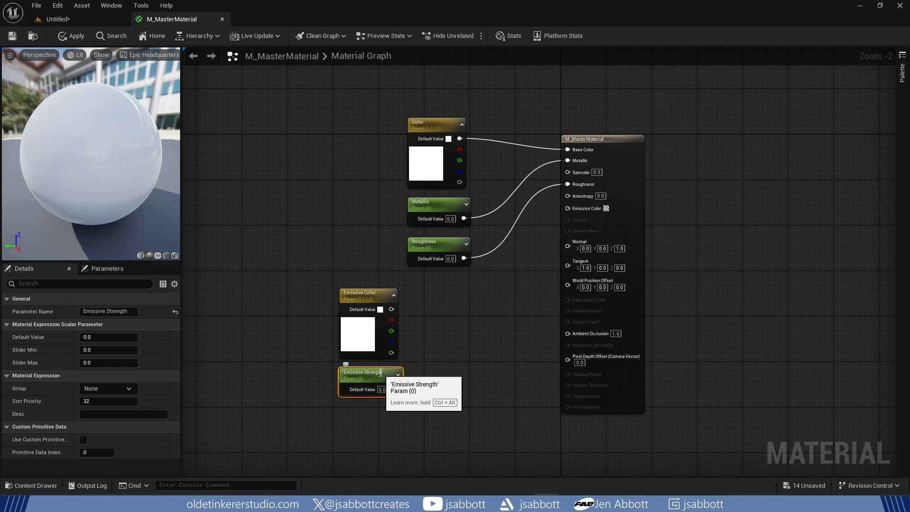
# Step: Add a Multiply node between the two emissive parameters and the material output node
pyautogui.rightClick(480, 346)
pyautogui.write('multi')
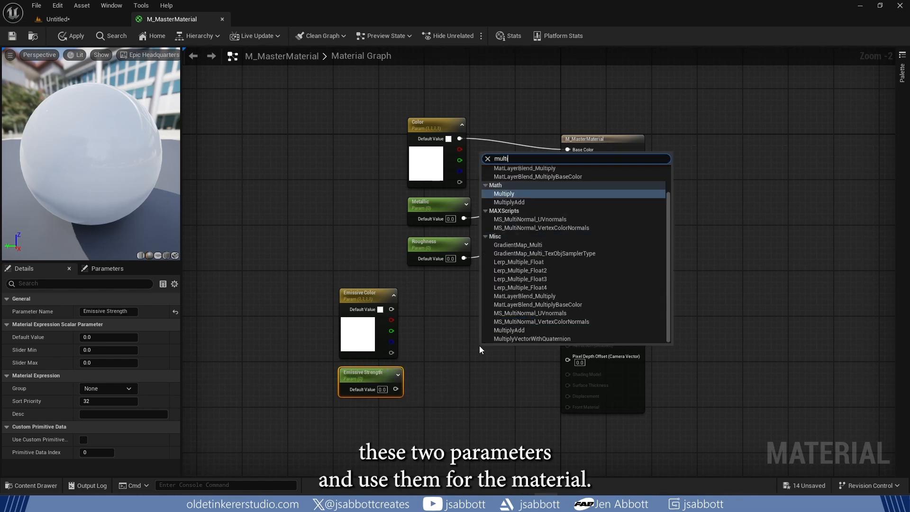
pyautogui.write('ply')
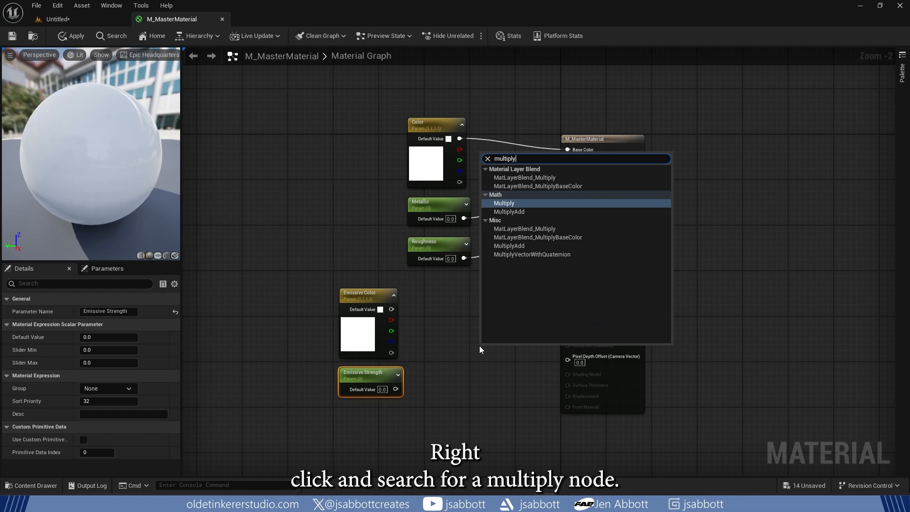
pyautogui.click(527, 202)
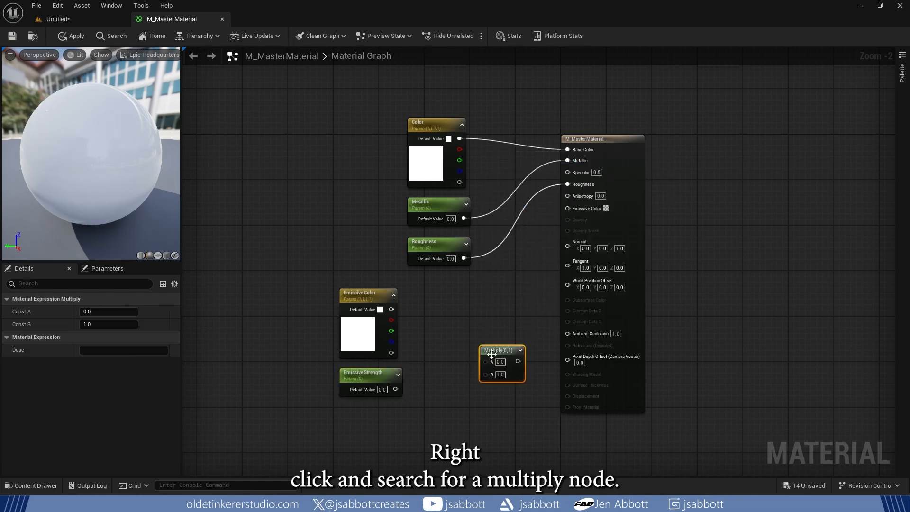
pyautogui.moveTo(492, 353); pyautogui.dragTo(454, 324)
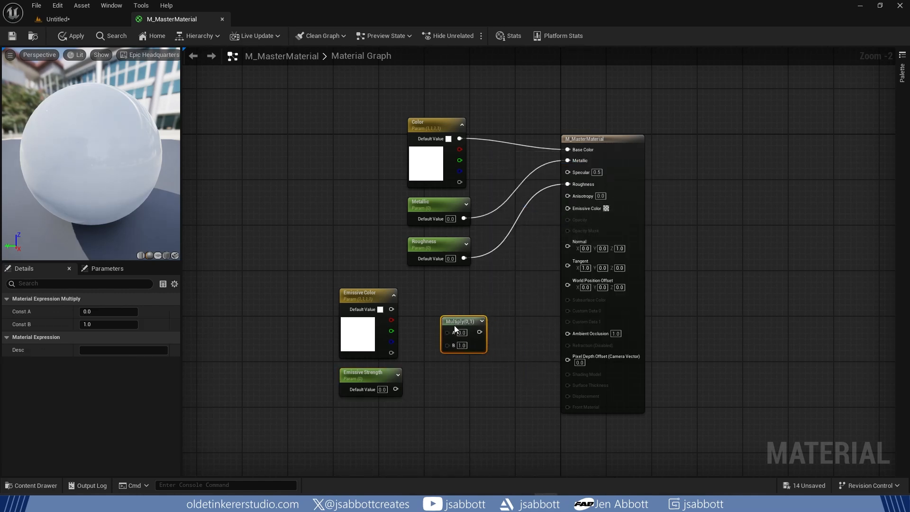
# Step: Wire Emissive Color to Multiply input A, Emissive Strength to input B, and the product to the material's Emissive Color
pyautogui.moveTo(391, 309); pyautogui.dragTo(446, 331)
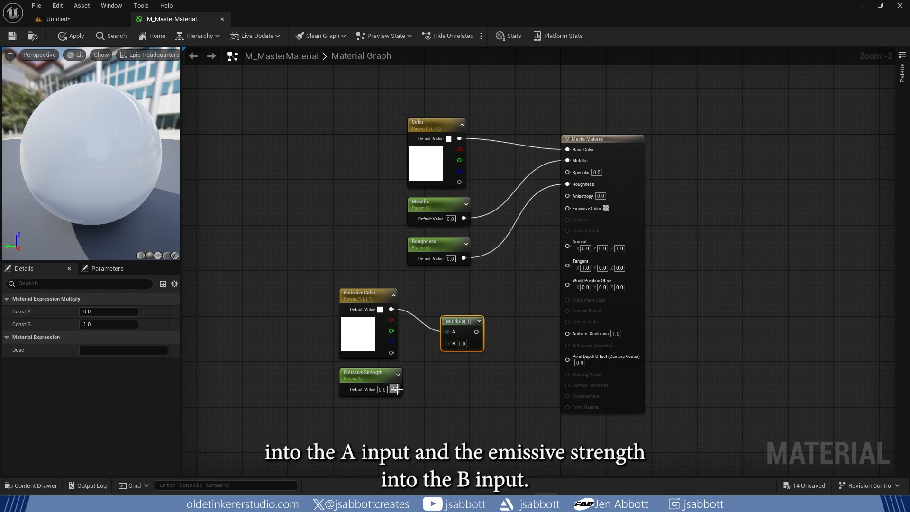
pyautogui.moveTo(397, 389); pyautogui.dragTo(448, 342)
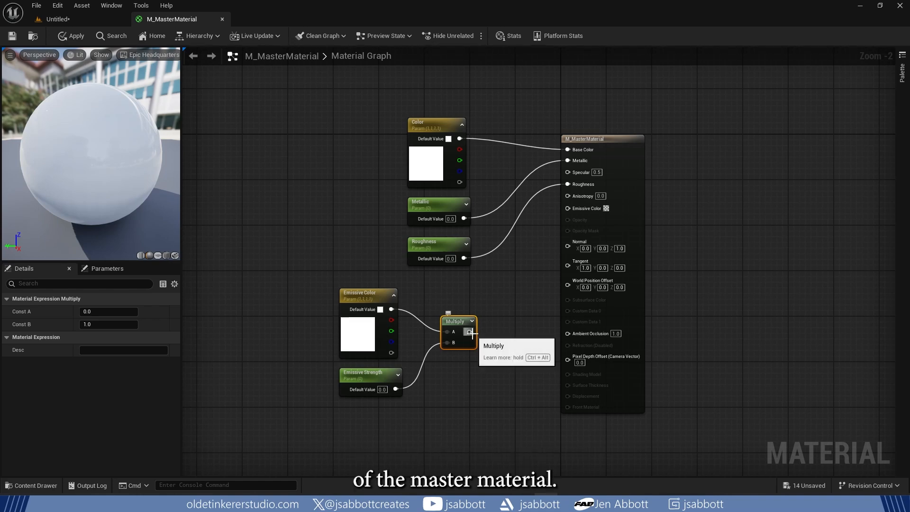
pyautogui.moveTo(469, 332); pyautogui.dragTo(567, 208)
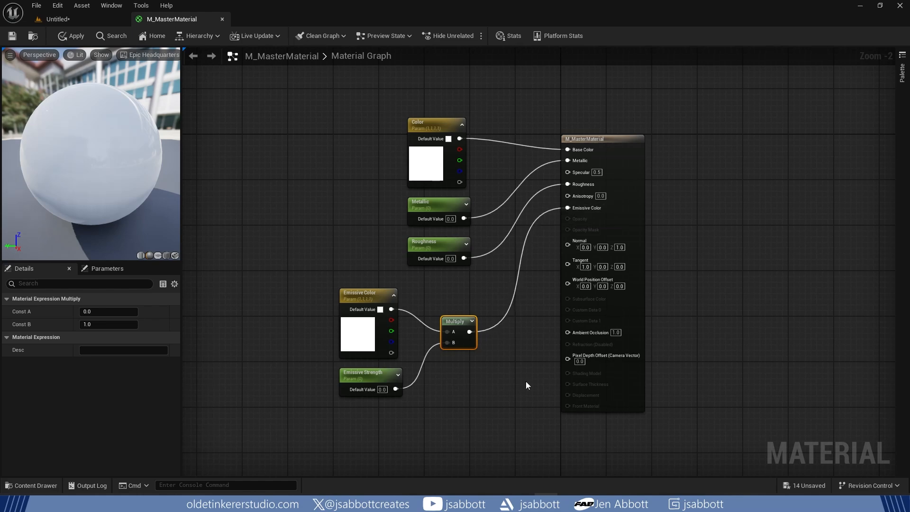
# Step: Apply and save the master material's changes and return to the level editor
pyautogui.click(70, 36)
pyautogui.click(12, 37)
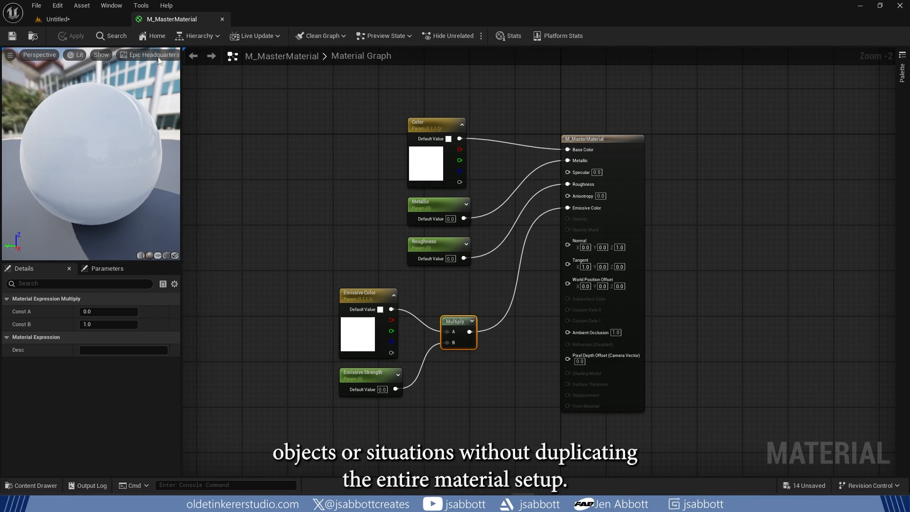
pyautogui.click(81, 21)
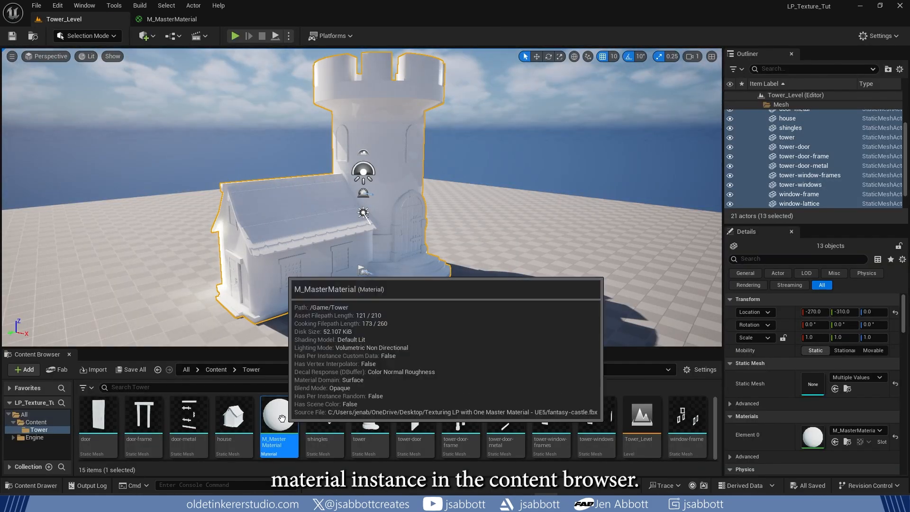
# Step: Create a material instance from M_MasterMaterial in the Tower folder and name it MI_Slate
pyautogui.rightClick(281, 418)
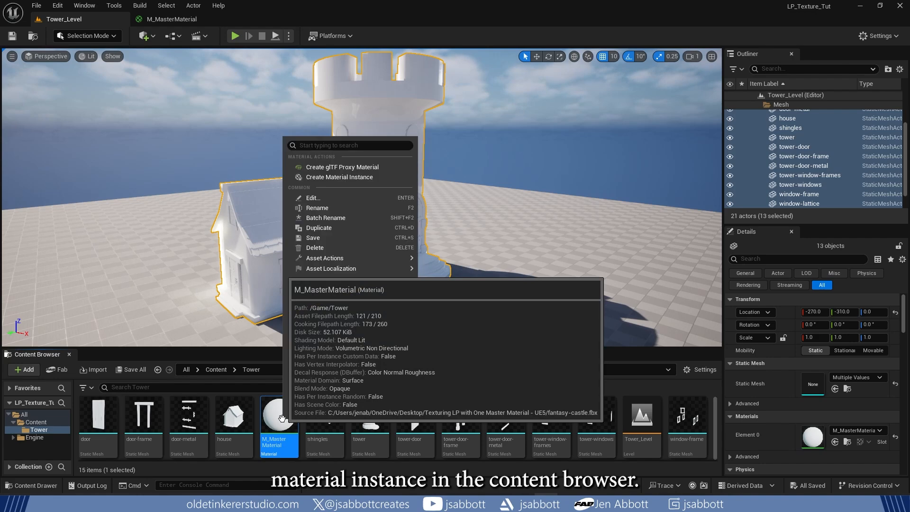
pyautogui.click(356, 177)
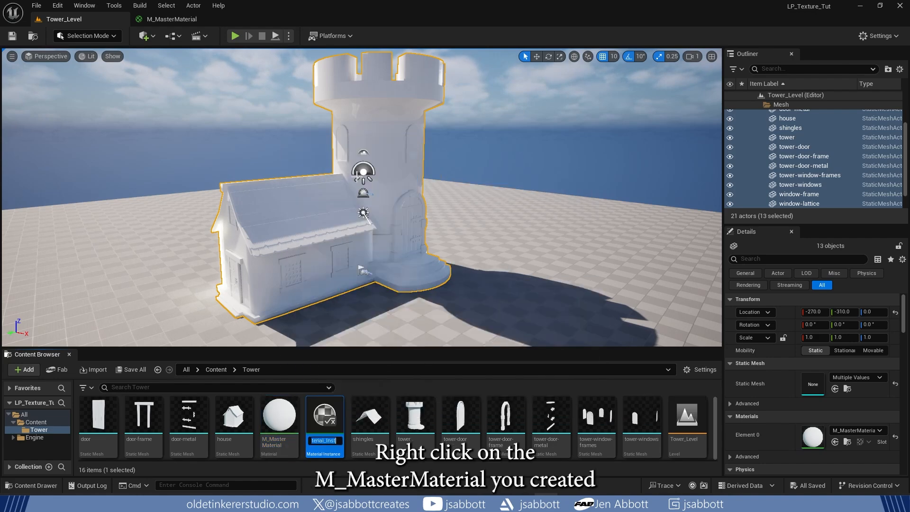
pyautogui.write('MI')
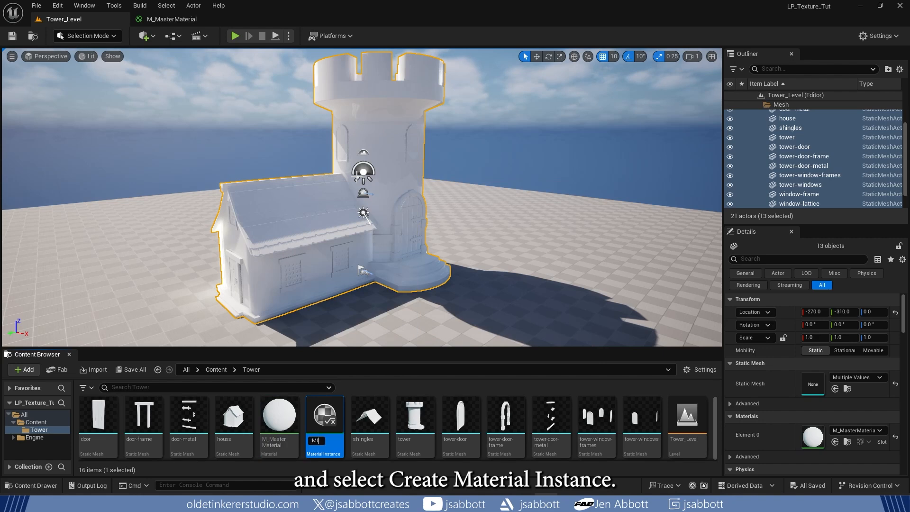
pyautogui.write('_Slate')
pyautogui.press('Return')
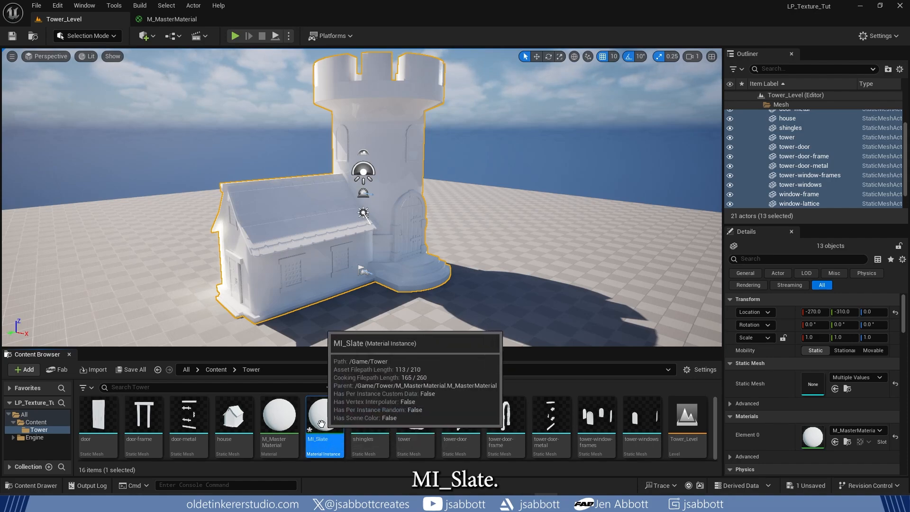
# Step: Open MI_Slate for editing and dock its editor beside the M_MasterMaterial editor in the main window
pyautogui.doubleClick(322, 438)
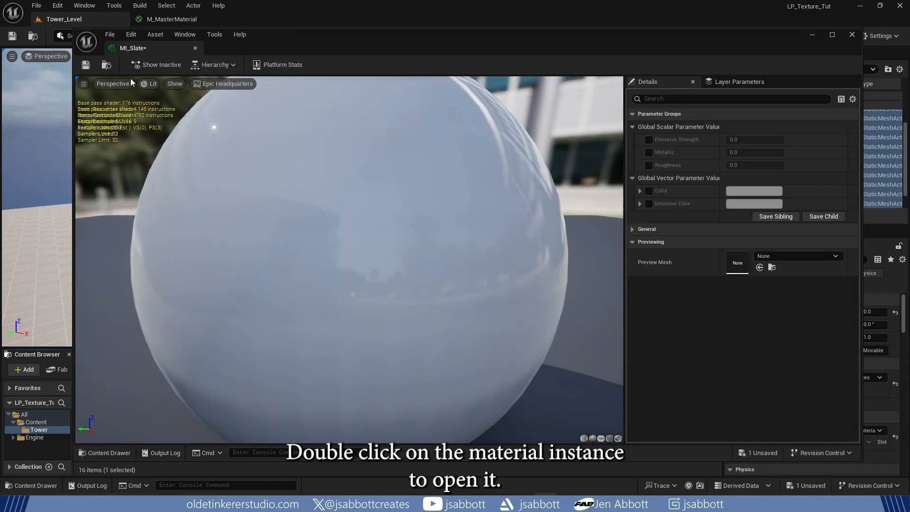
pyautogui.moveTo(134, 50); pyautogui.dragTo(256, 19)
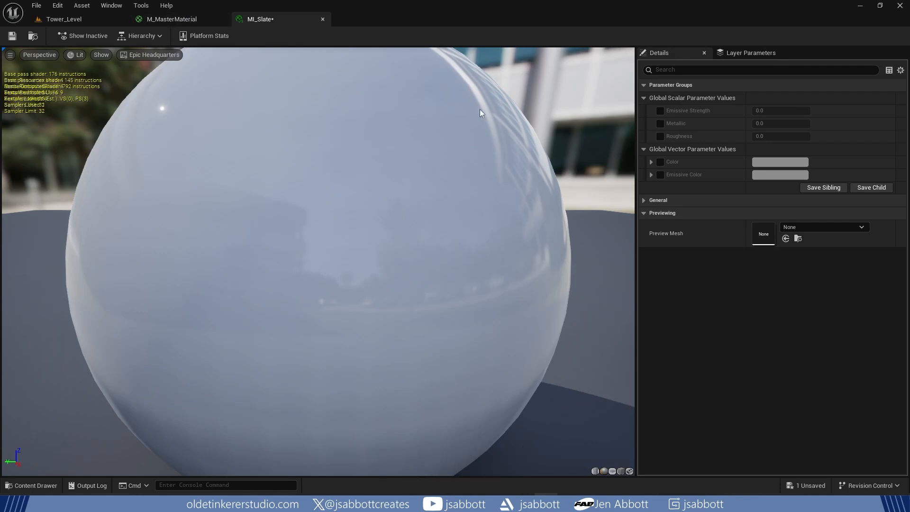
pyautogui.scroll(-5, 516, 140)
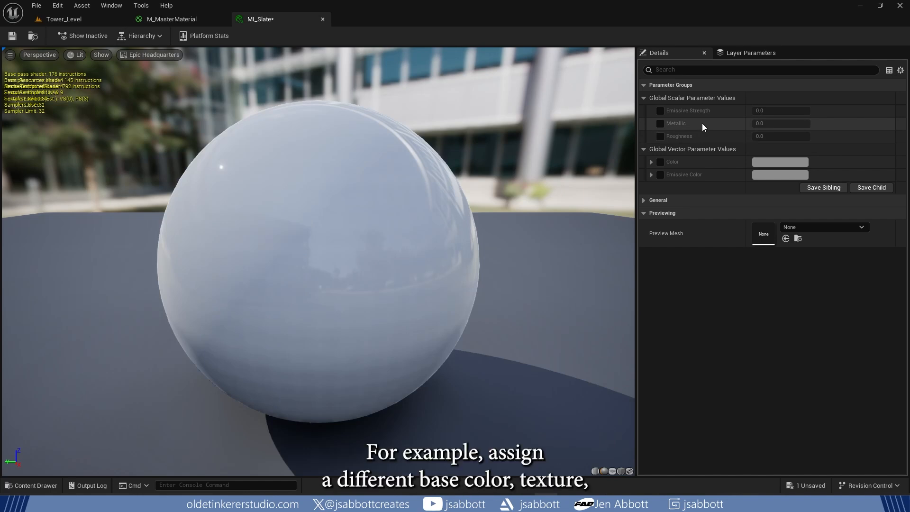
# Step: Override MI_Slate's Color parameter with a mid grey of value about 0.22
pyautogui.click(660, 162)
pyautogui.click(776, 162)
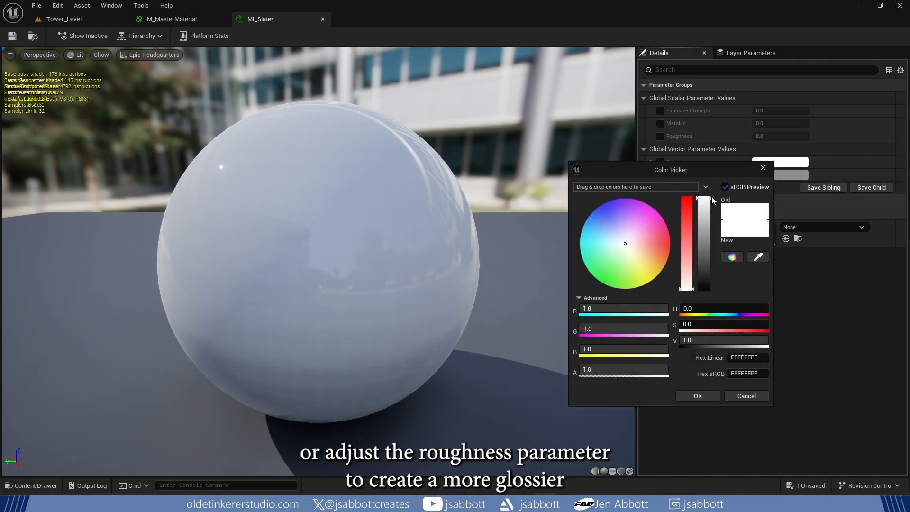
pyautogui.moveTo(713, 200); pyautogui.dragTo(714, 269)
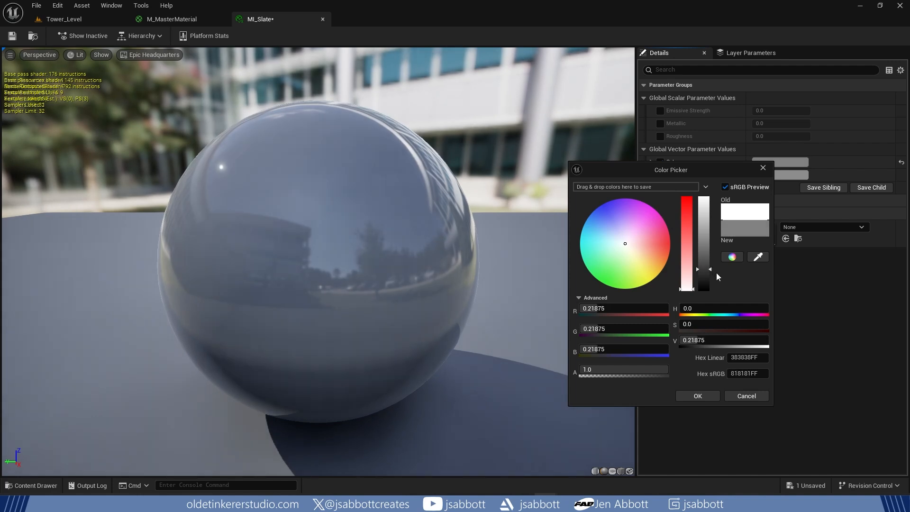
pyautogui.click(761, 168)
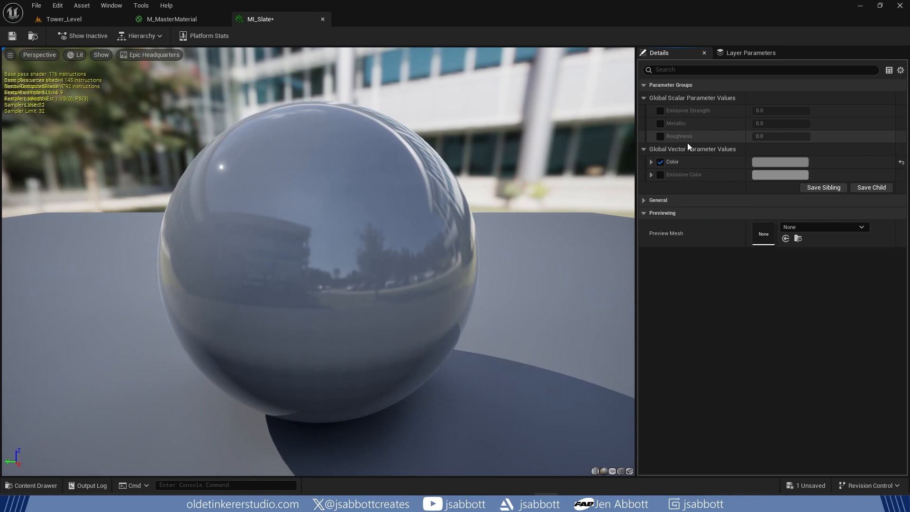
# Step: Override MI_Slate's Roughness with 0.75 and save the material instance
pyautogui.click(661, 136)
pyautogui.click(773, 136)
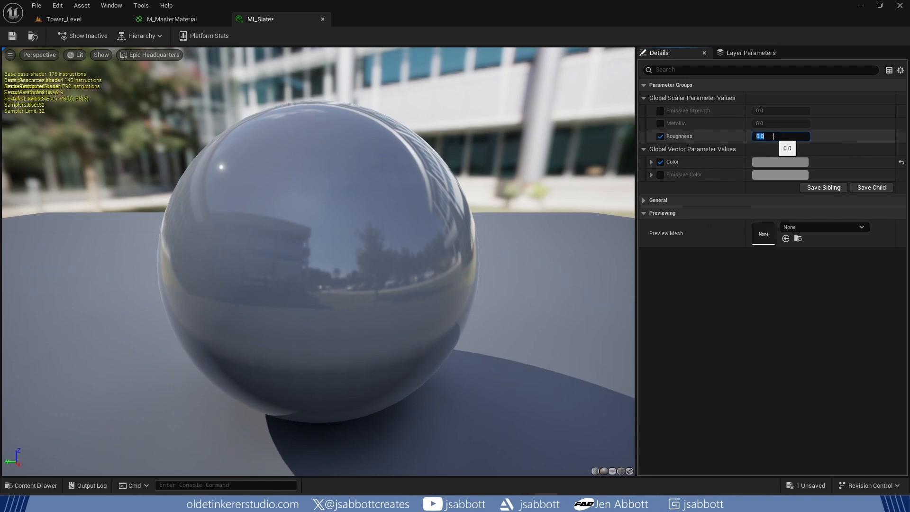
pyautogui.press('BackSpace')
pyautogui.press('Return')
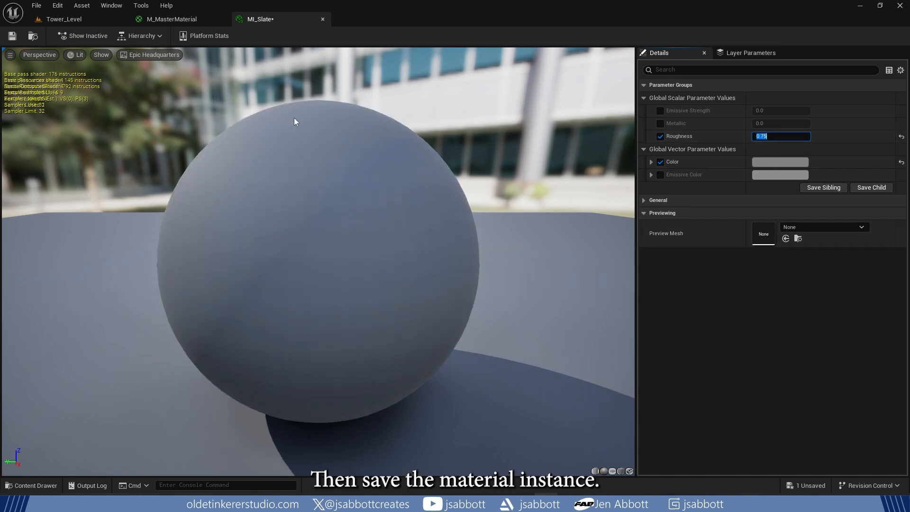
pyautogui.click(13, 38)
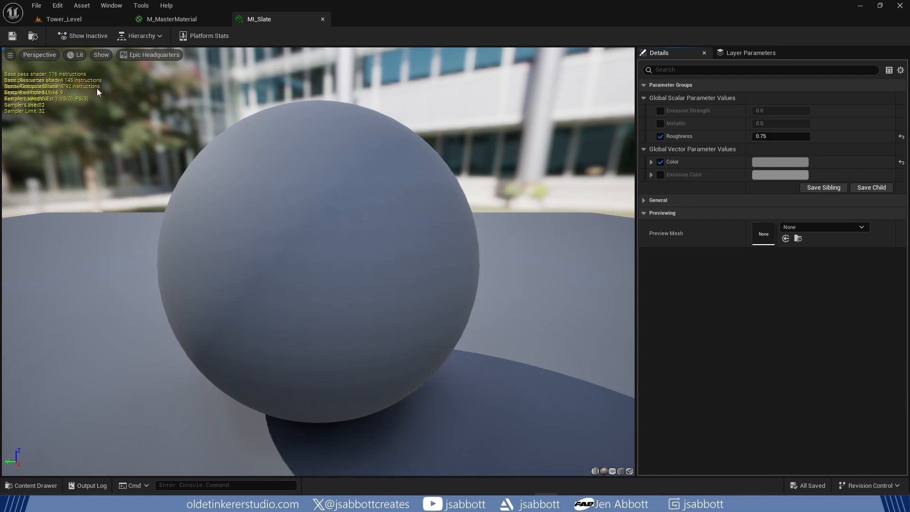
# Step: Return to Tower_Level and assign MI_Slate to the shingles mesh's Element 0 material slot
pyautogui.click(64, 19)
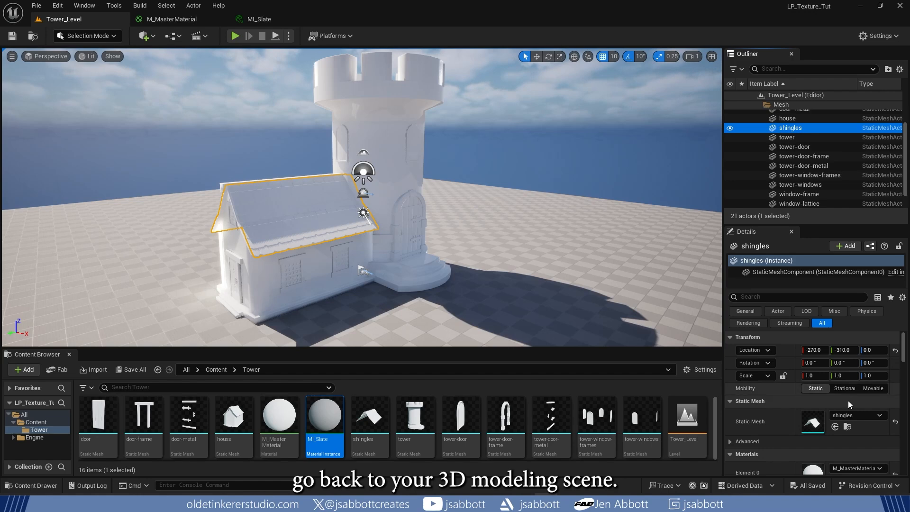
pyautogui.scroll(-1, 849, 408)
pyautogui.scroll(-3, 851, 411)
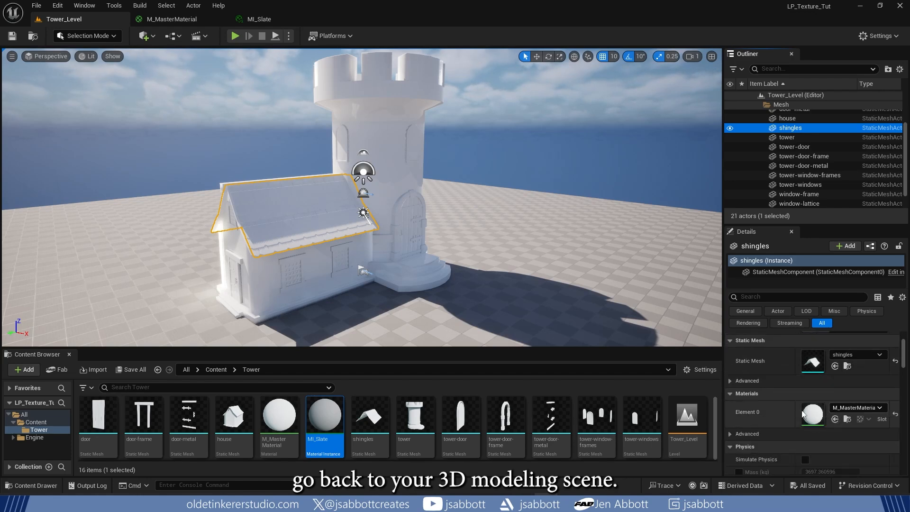
pyautogui.moveTo(326, 419); pyautogui.dragTo(811, 412)
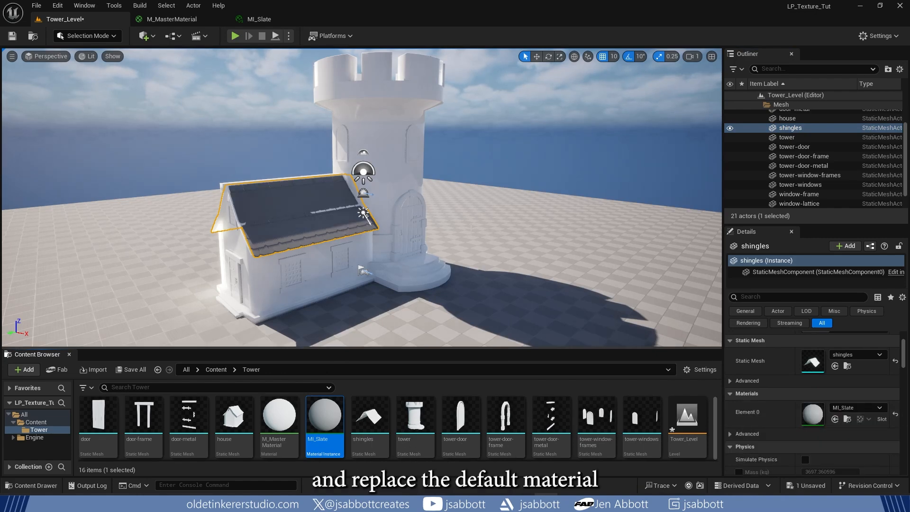
pyautogui.scroll(5, 541, 77)
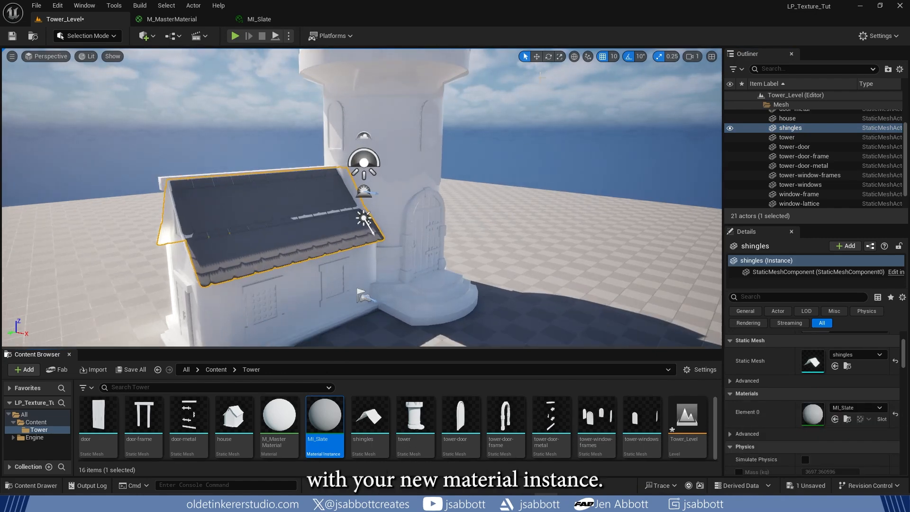
pyautogui.click(536, 56)
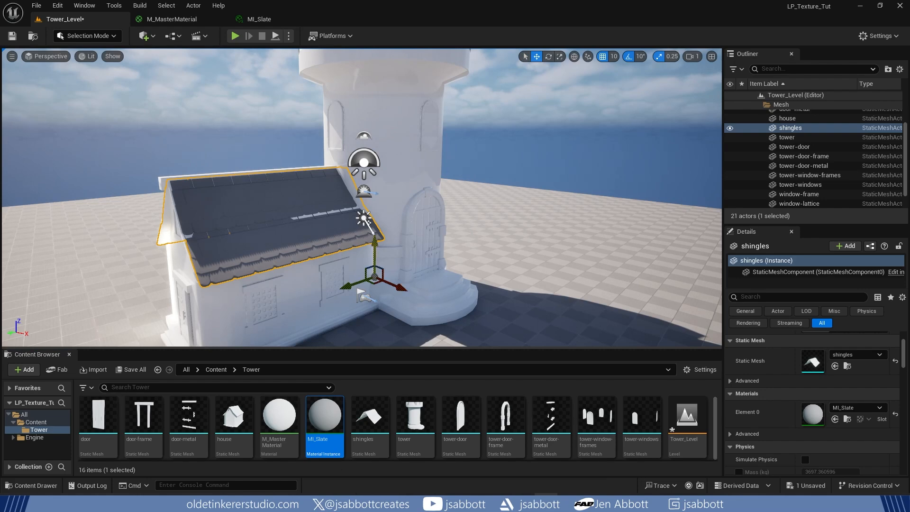
pyautogui.press('q')
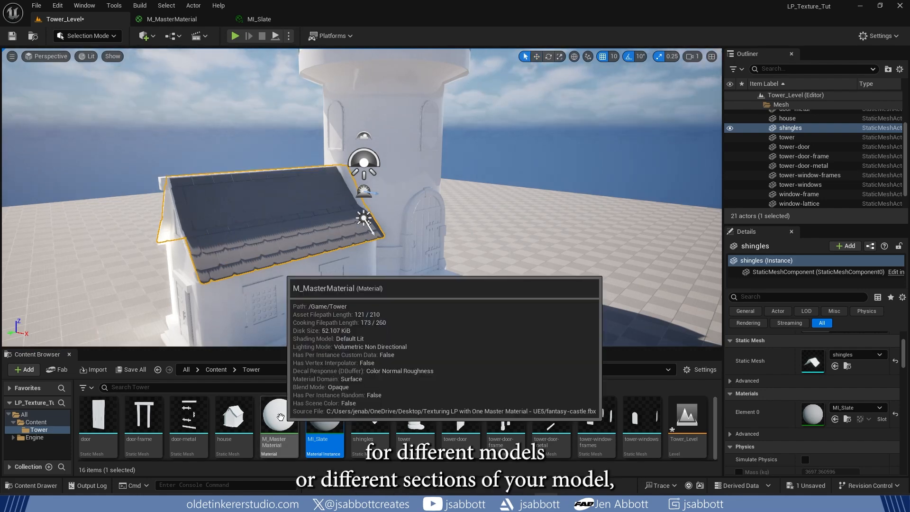
# Step: Create another material instance from M_MasterMaterial, name it MI_Metal, and open it for editing
pyautogui.rightClick(280, 417)
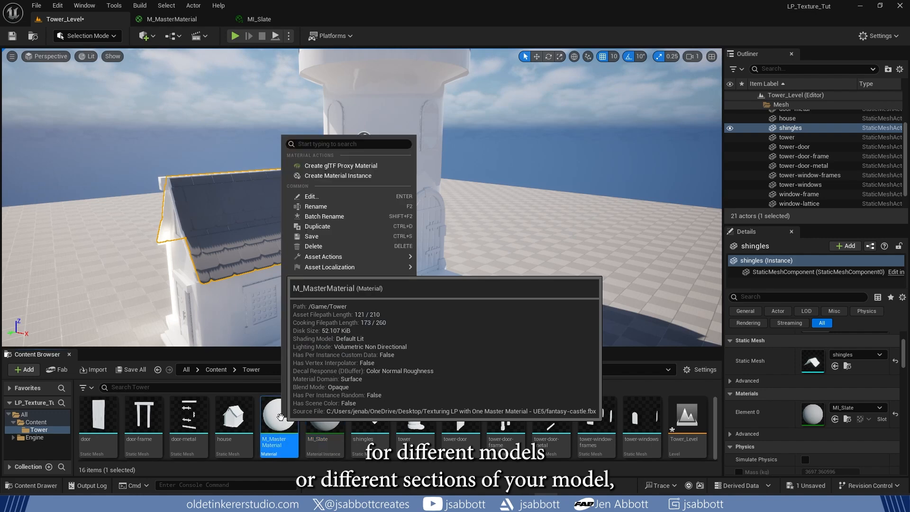
pyautogui.click(357, 175)
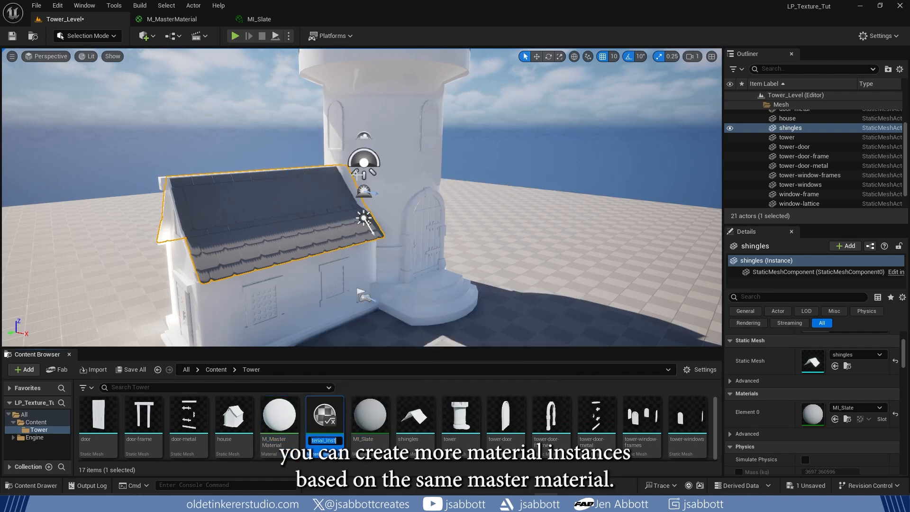
pyautogui.write('MI_Metal')
pyautogui.press('Return')
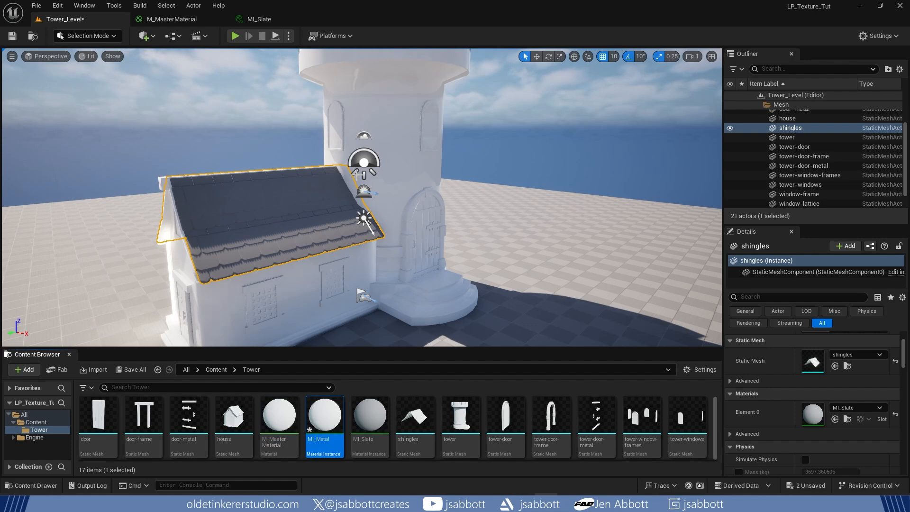
pyautogui.doubleClick(327, 416)
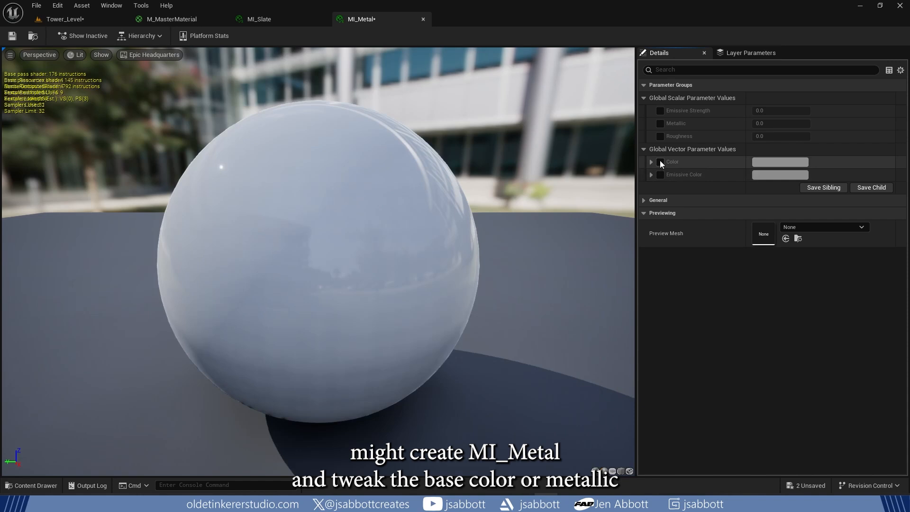
# Step: Override MI_Metal's Color parameter with a dark grey of value about 0.09
pyautogui.click(660, 162)
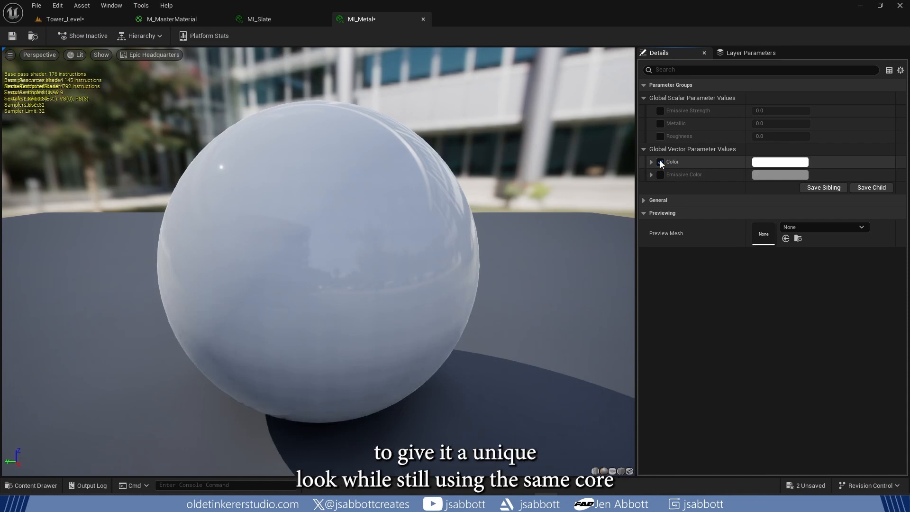
pyautogui.click(766, 166)
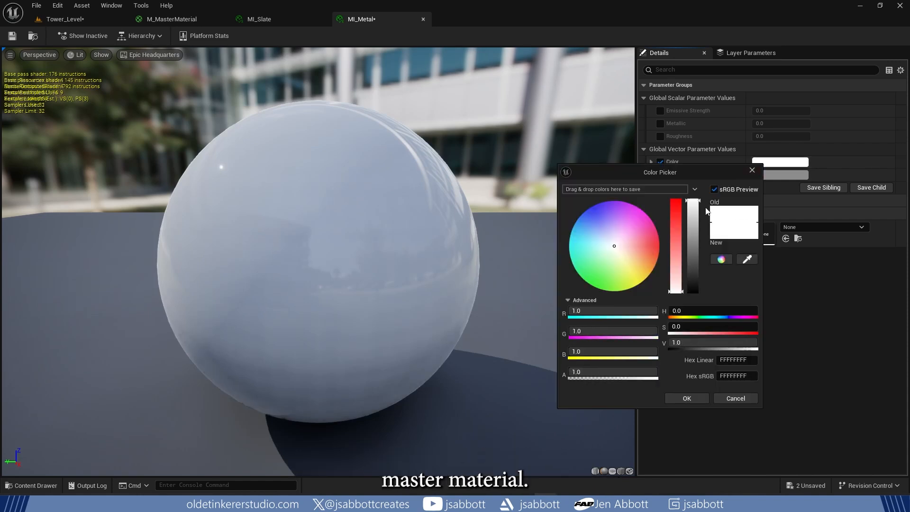
pyautogui.moveTo(692, 202); pyautogui.dragTo(694, 283)
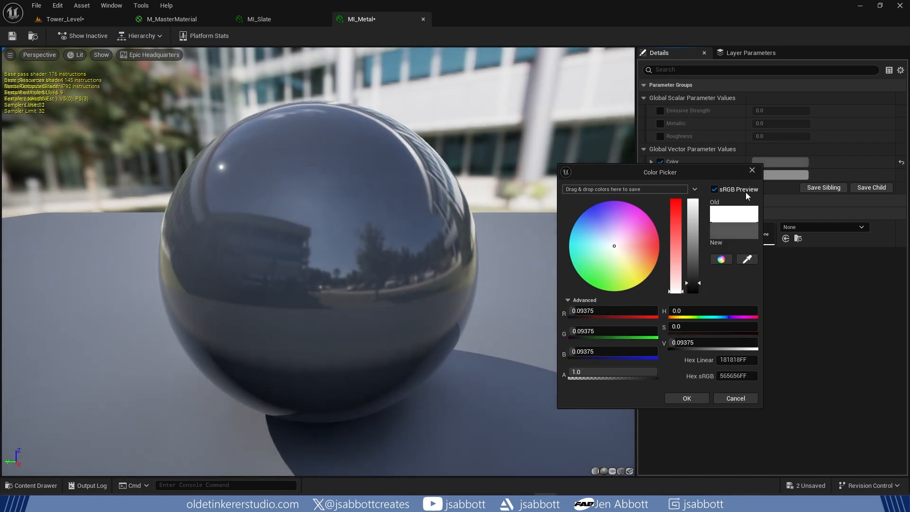
pyautogui.click(690, 398)
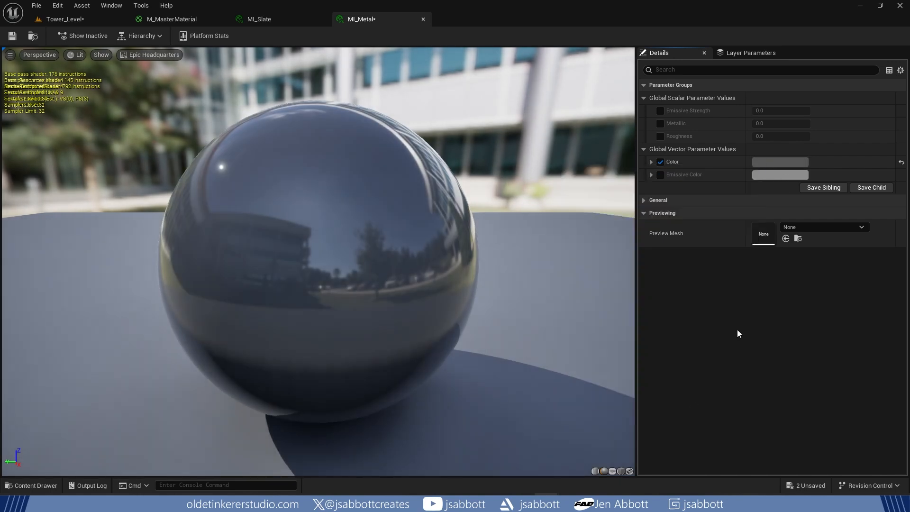
# Step: Enable MI_Metal's Metallic override and set it to 1
pyautogui.click(660, 124)
pyautogui.click(764, 124)
pyautogui.write('1')
pyautogui.press('Return')
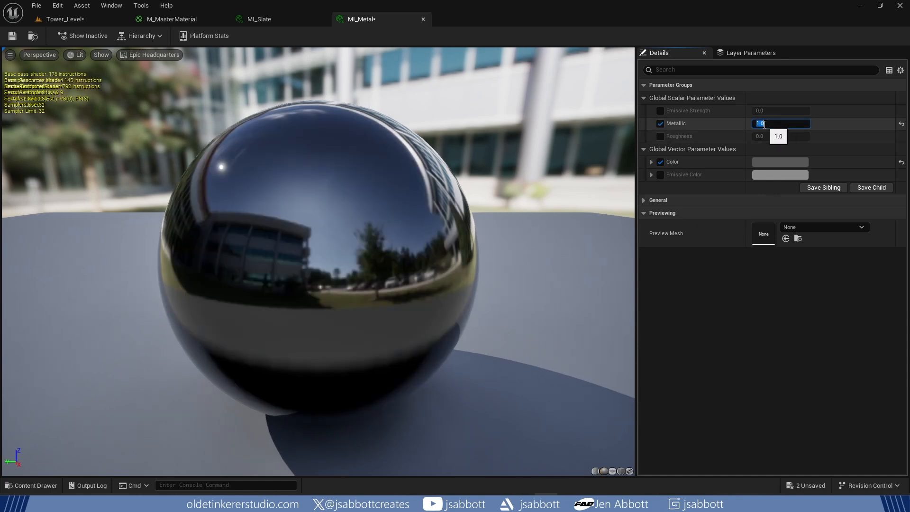
# Step: Override MI_Metal's Roughness with 0.75 and save the material instance
pyautogui.click(771, 135)
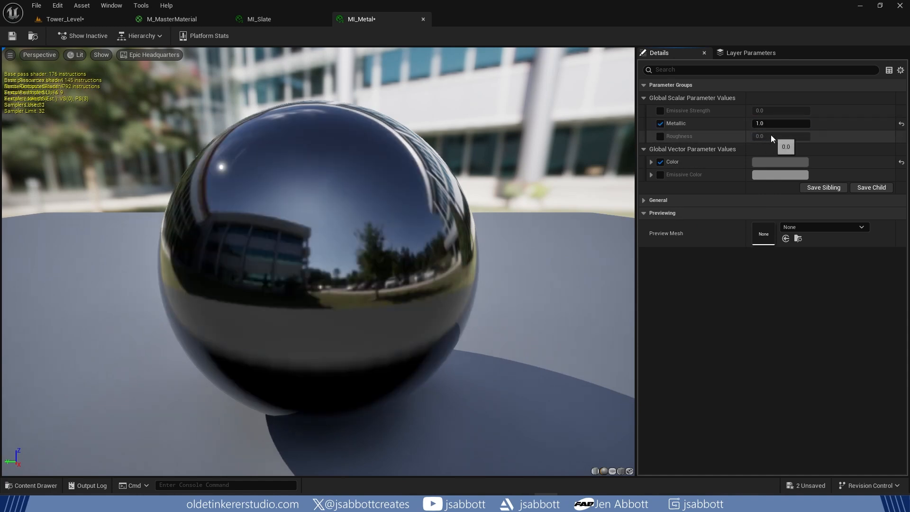
pyautogui.click(660, 137)
pyautogui.click(775, 136)
pyautogui.write('0.75')
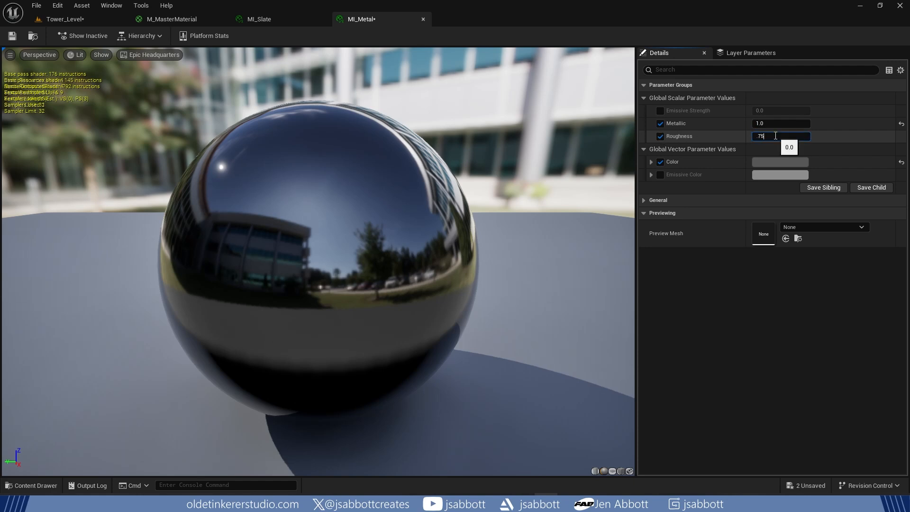
pyautogui.press('Return')
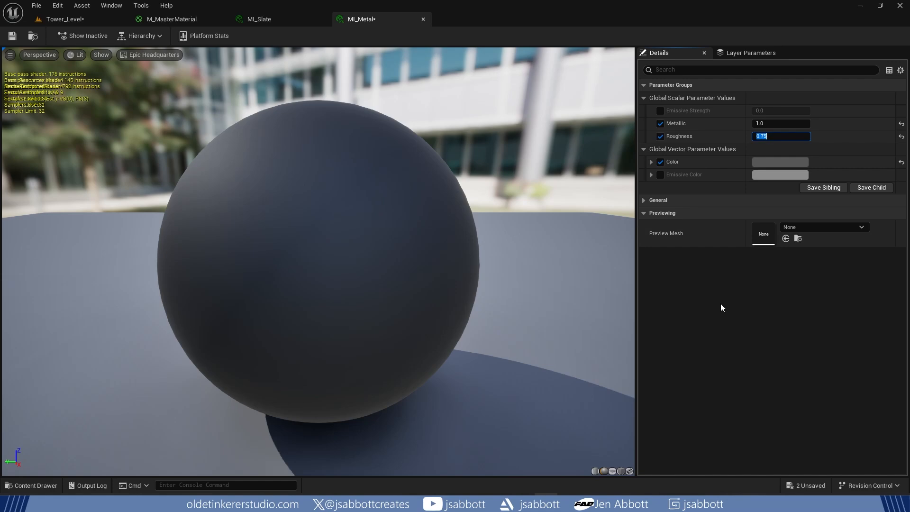
pyautogui.click(12, 36)
# Step: Return to Tower_Level and assign MI_Metal to the Element 0 material slot of the tower-door-metal mesh
pyautogui.click(67, 20)
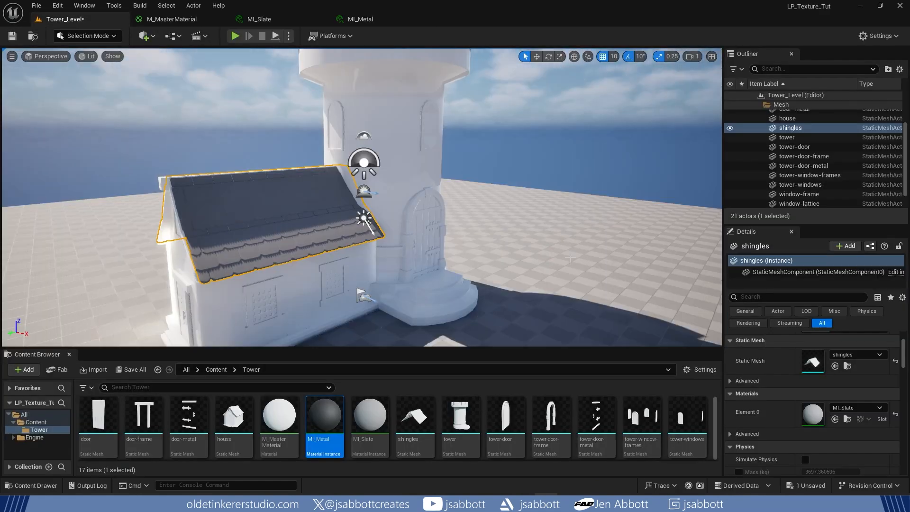
pyautogui.click(819, 167)
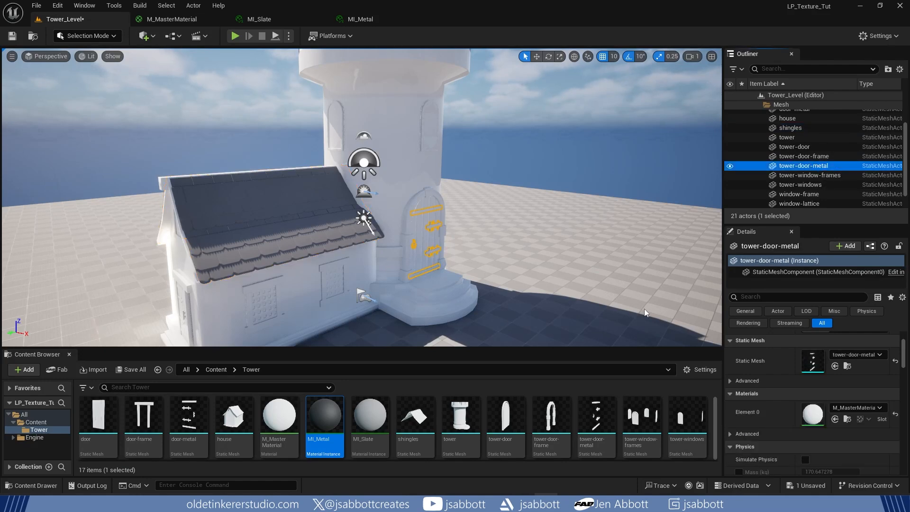
pyautogui.moveTo(337, 418); pyautogui.dragTo(814, 414)
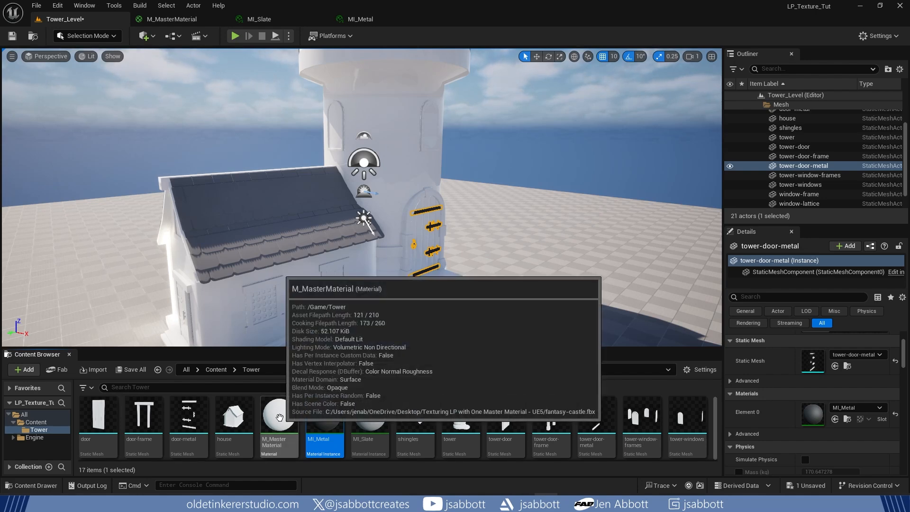
# Step: Create a third material instance from M_MasterMaterial, name it MI_Glow, and open it for editing
pyautogui.rightClick(280, 416)
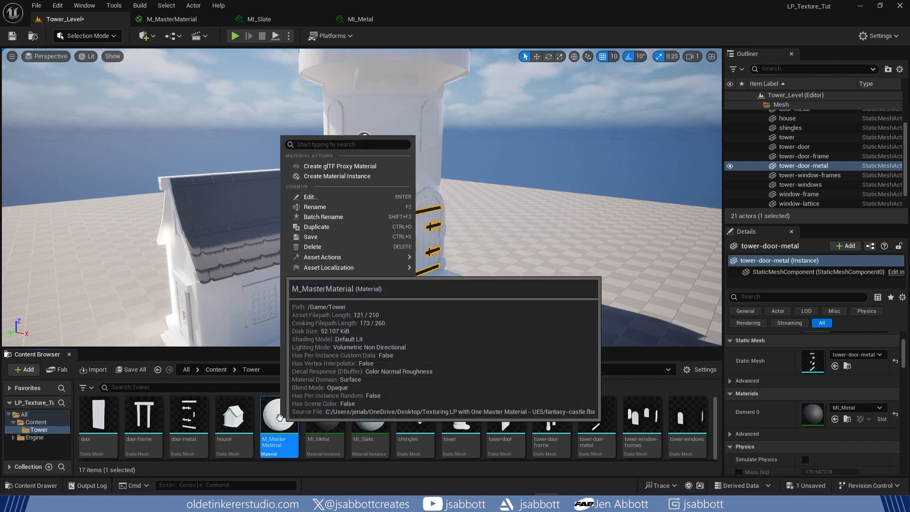
pyautogui.click(346, 176)
pyautogui.write('MI')
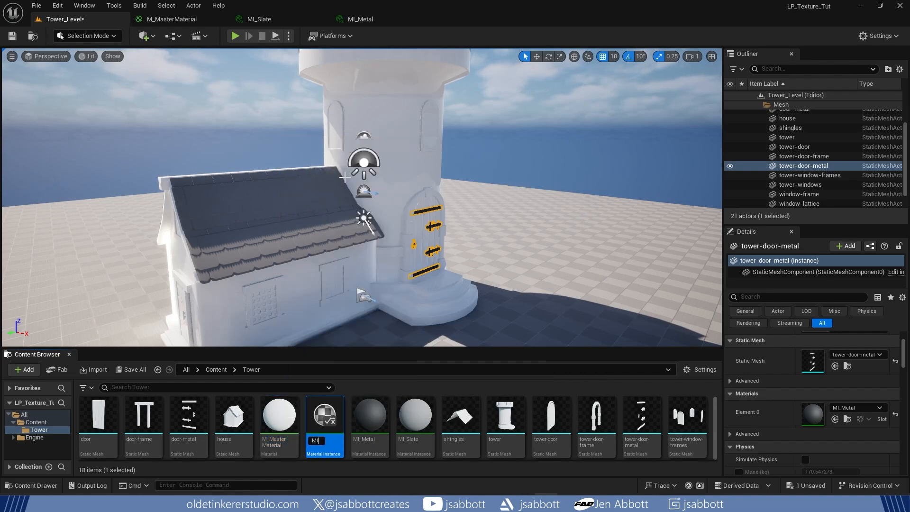
pyautogui.write('_')
pyautogui.write('Glow')
pyautogui.press('Return')
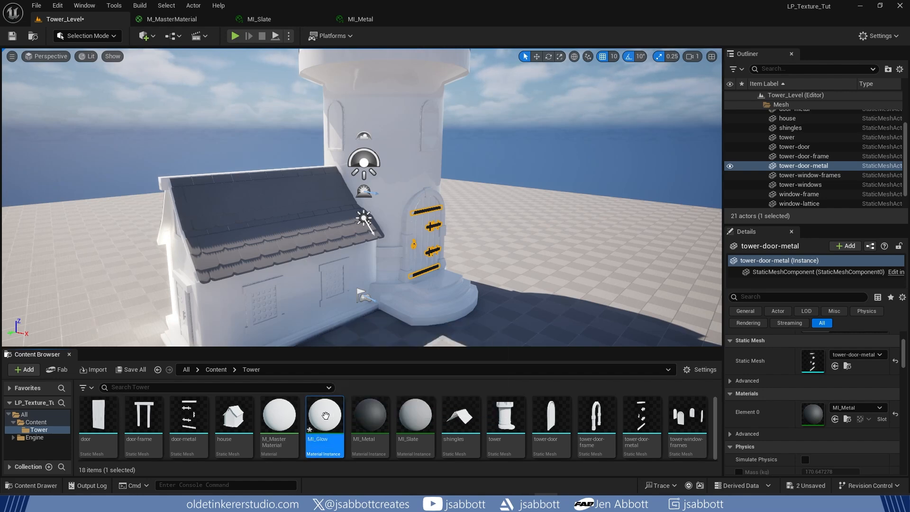
pyautogui.doubleClick(327, 419)
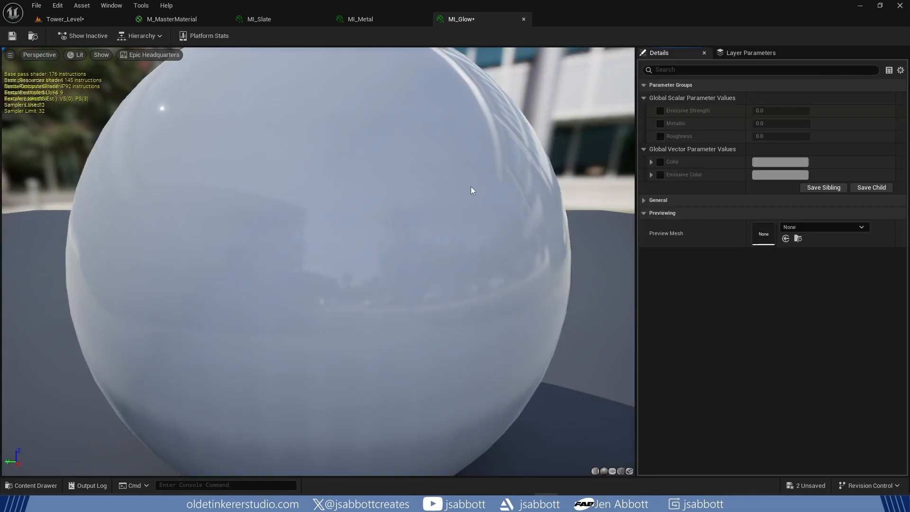
# Step: Override MI_Glow's Color parameter with a pale yellow, hue about 70, saturation about 0.28 and value 1.0
pyautogui.scroll(-3, 471, 191)
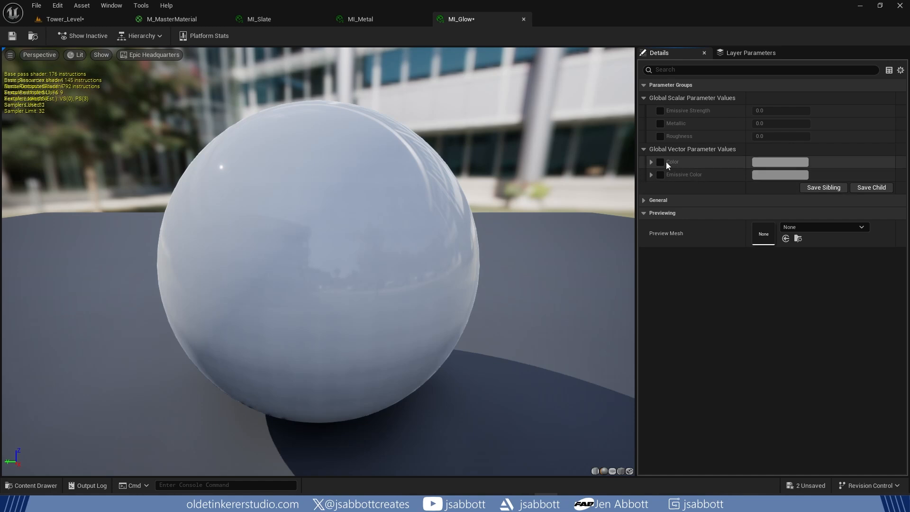
pyautogui.click(660, 162)
pyautogui.click(782, 164)
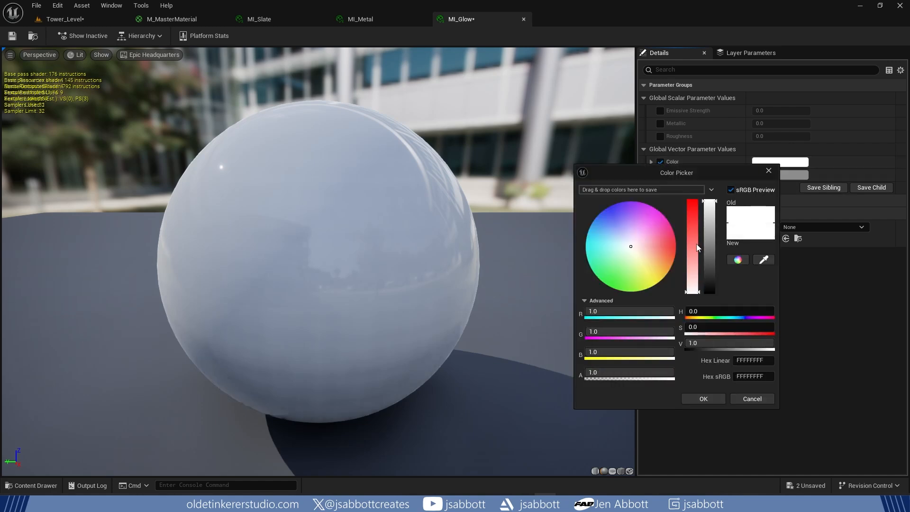
pyautogui.moveTo(630, 247); pyautogui.dragTo(635, 260)
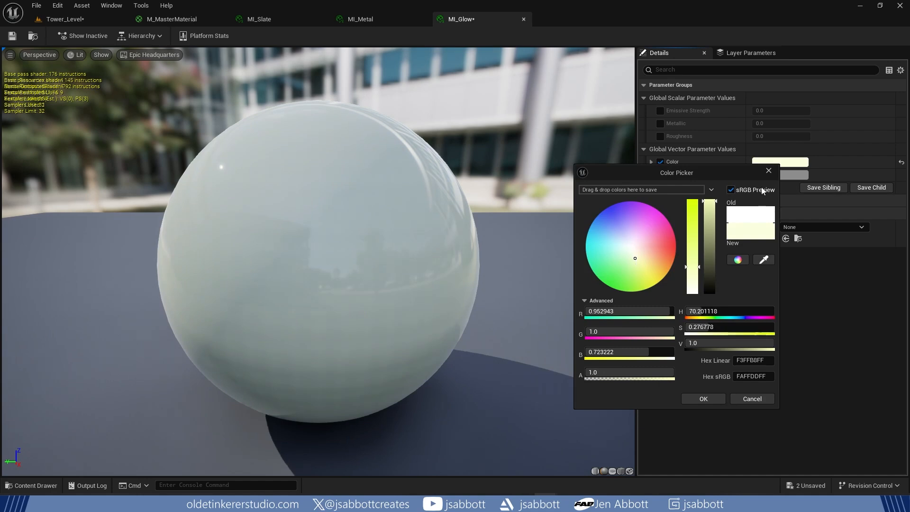
pyautogui.click(712, 398)
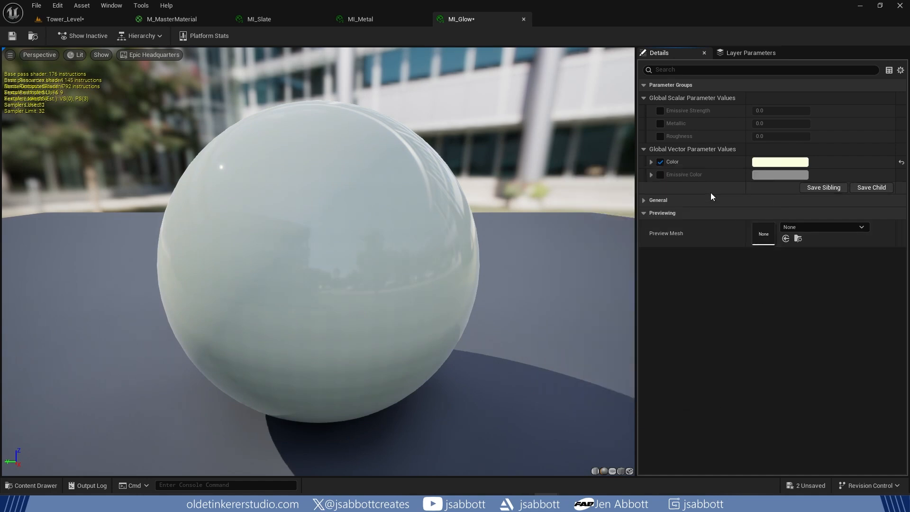
# Step: Override MI_Glow's Emissive Color parameter, sampling the pale yellow of its Color swatch with the eyedropper
pyautogui.click(660, 175)
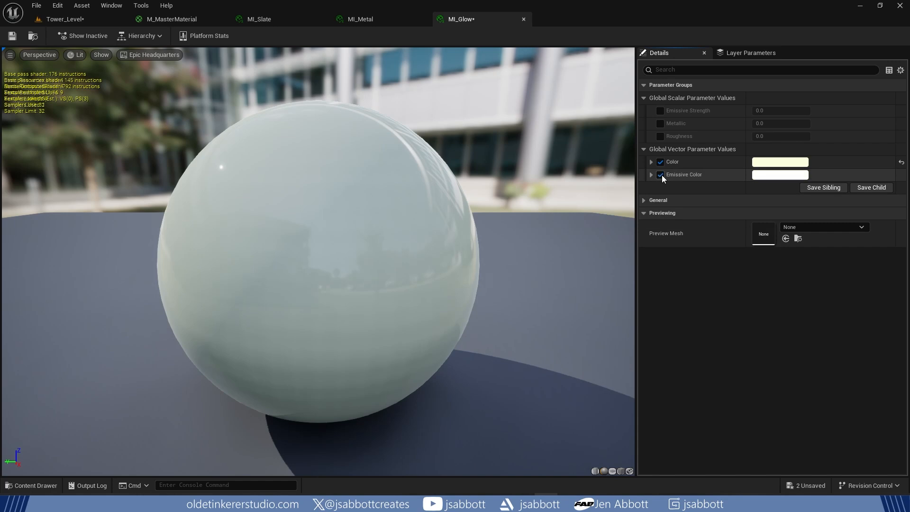
pyautogui.click(776, 176)
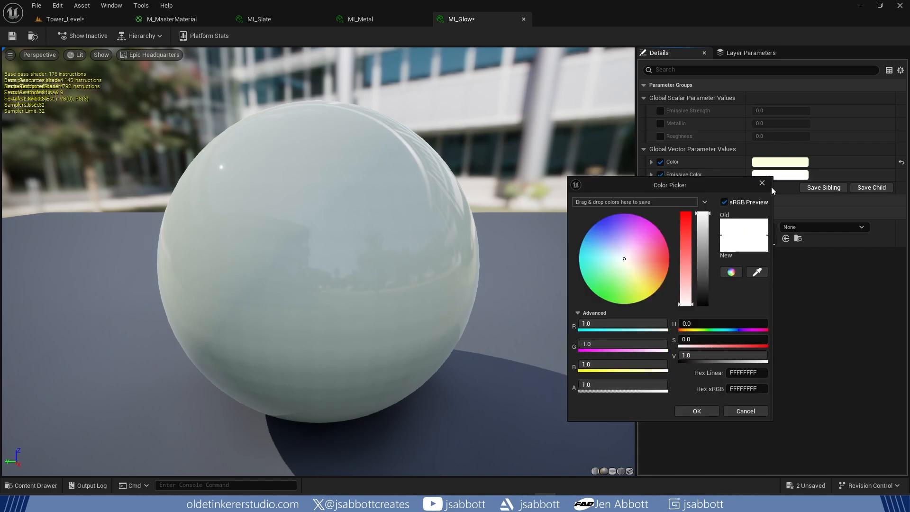
pyautogui.click(757, 271)
pyautogui.click(786, 159)
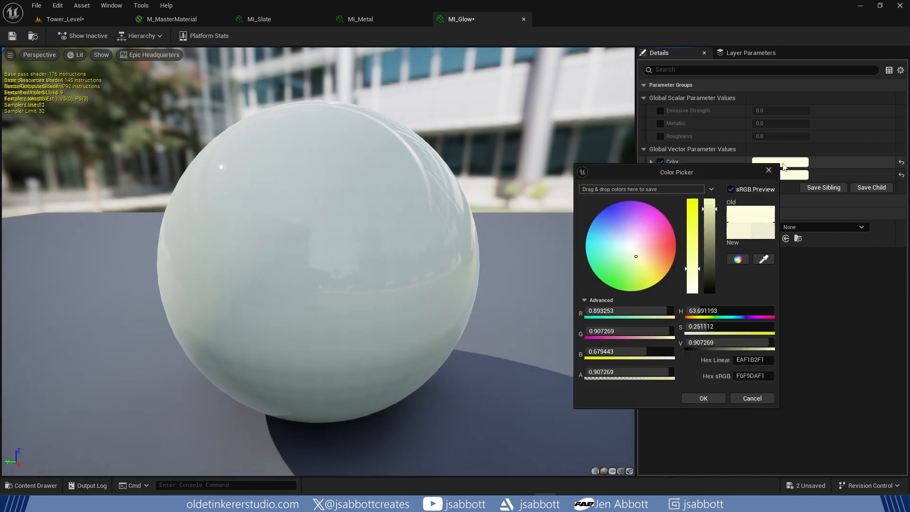
pyautogui.click(709, 397)
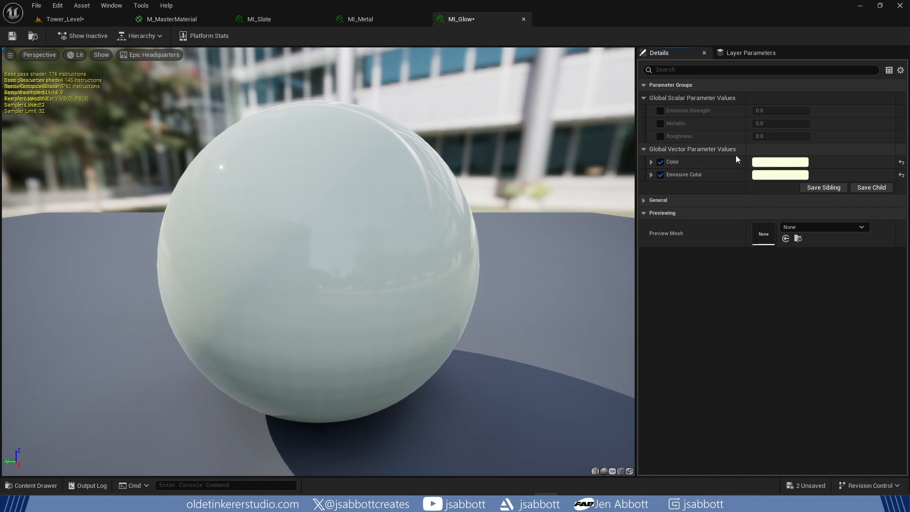
# Step: Override MI_Glow's Emissive Strength with 0.2 and save the material instance
pyautogui.click(660, 111)
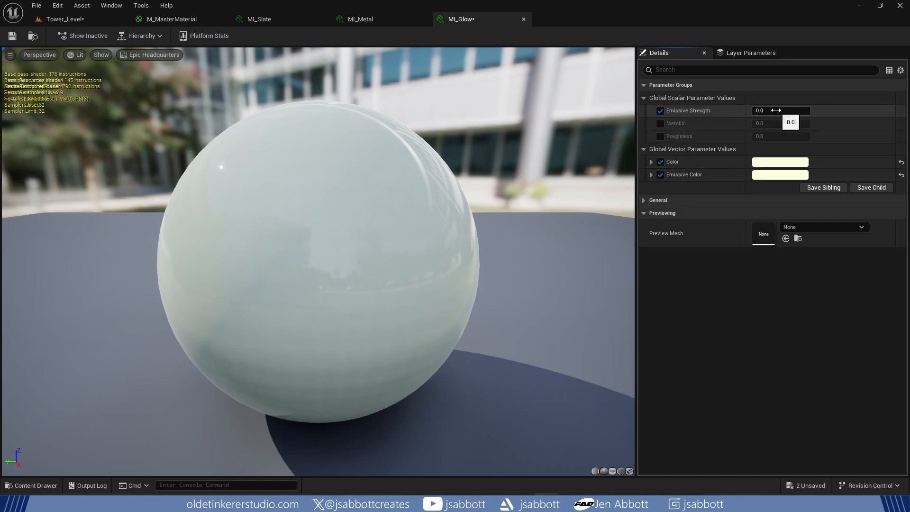
pyautogui.moveTo(774, 111); pyautogui.dragTo(787, 111)
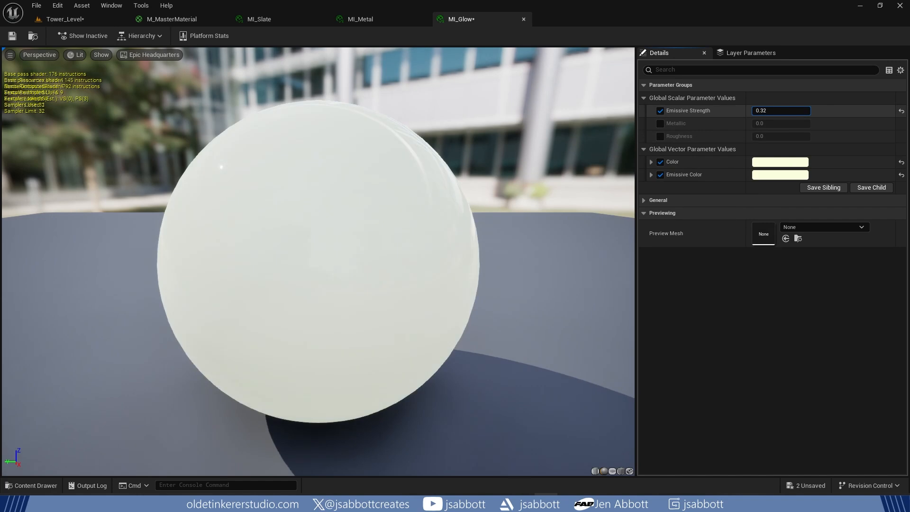
pyautogui.click(776, 110)
pyautogui.write('0.2')
pyautogui.press('Return')
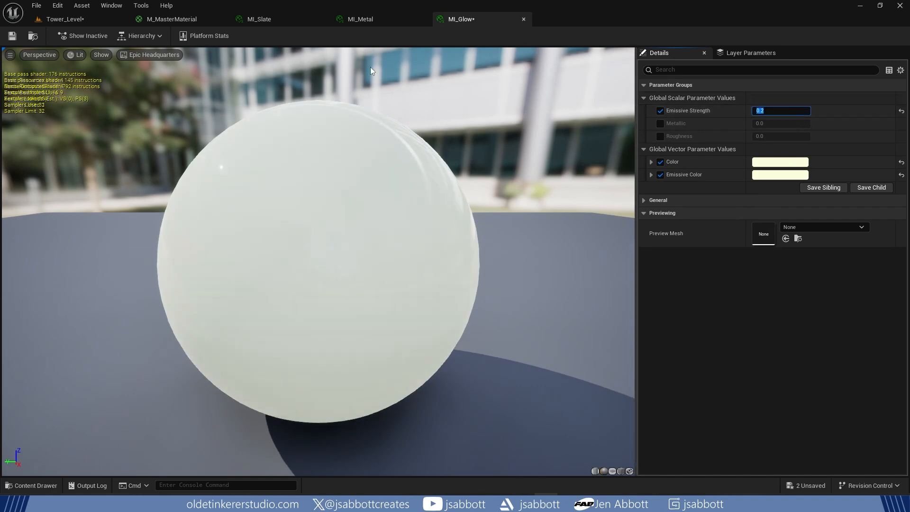
pyautogui.click(11, 40)
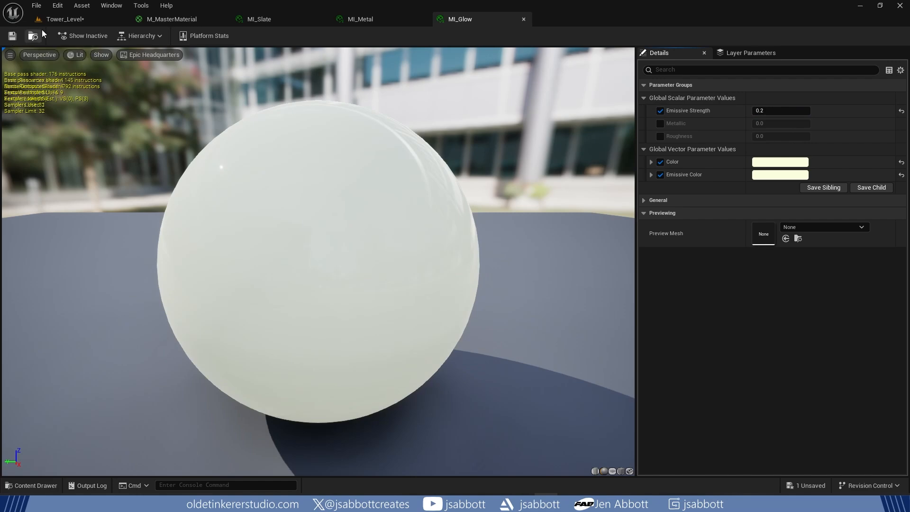
# Step: Return to Tower_Level and assign MI_Glow to the Element 0 material slot of the tower-windows mesh
pyautogui.click(99, 19)
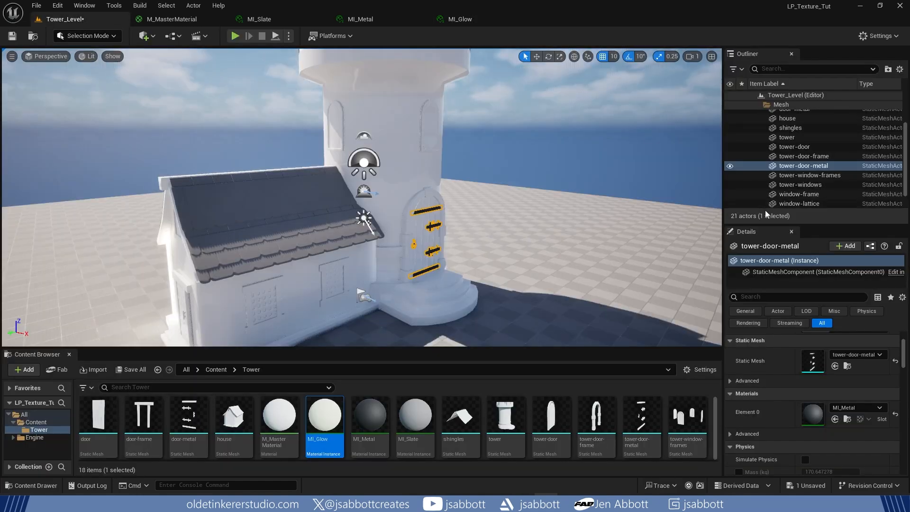
pyautogui.click(820, 184)
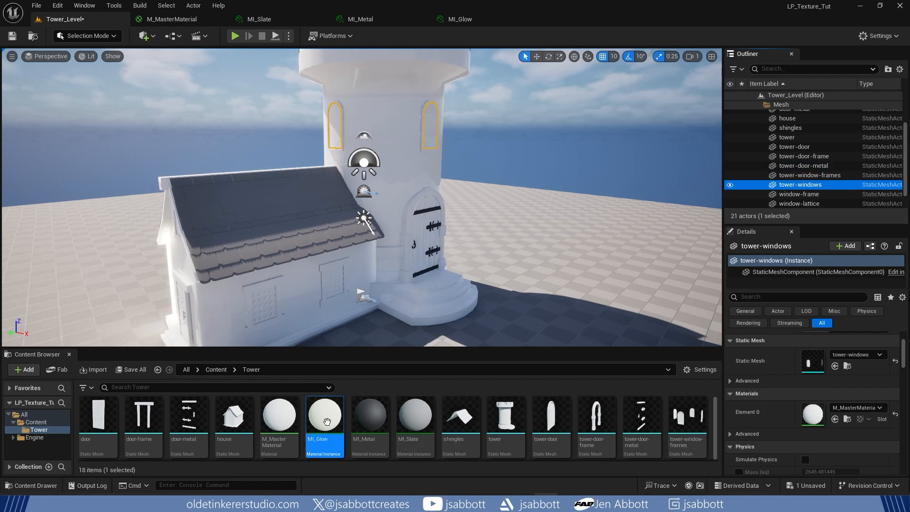
pyautogui.moveTo(326, 419); pyautogui.dragTo(807, 413)
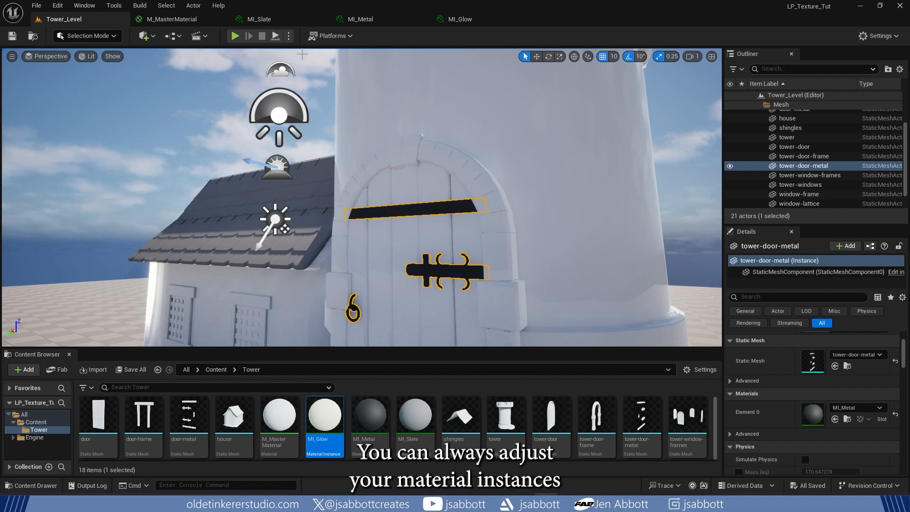
# Step: Detach the MI_Metal editor into a floating window beside the tower door in Tower_Level and widen its parameter details area
pyautogui.click(384, 17)
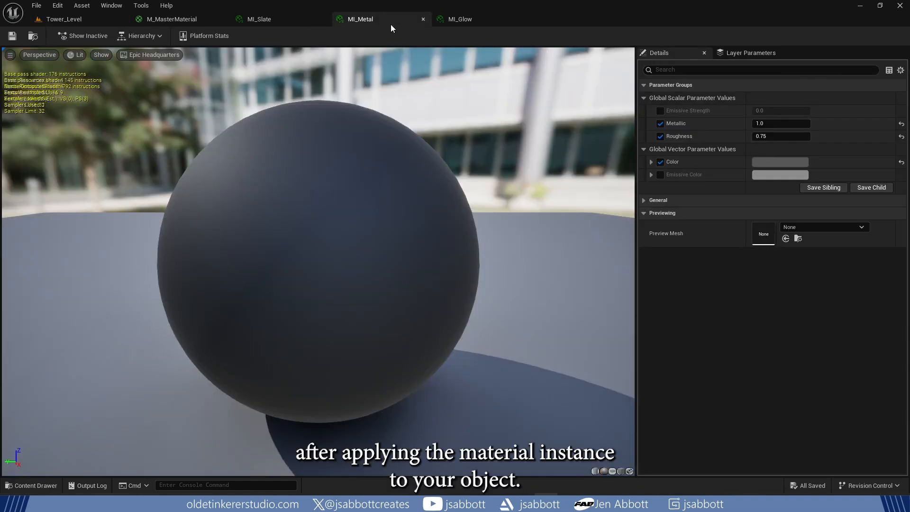
pyautogui.moveTo(382, 18); pyautogui.dragTo(416, 68)
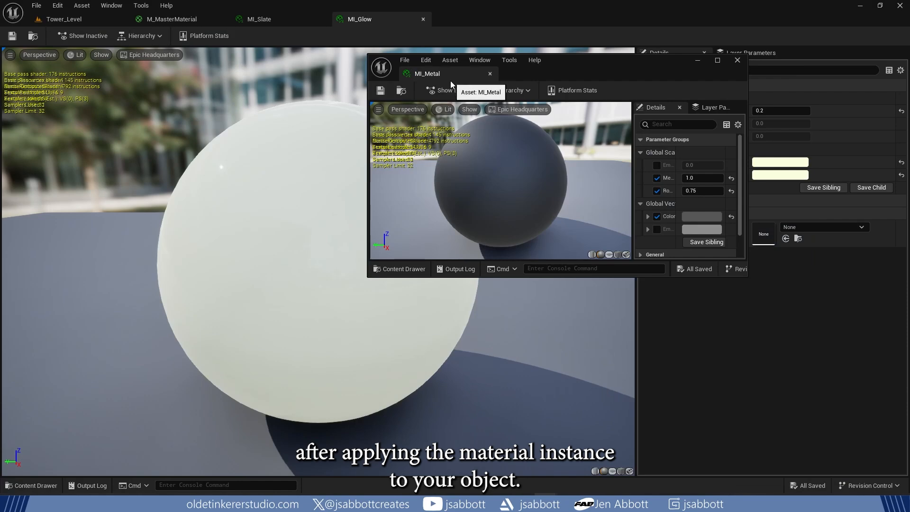
pyautogui.click(40, 20)
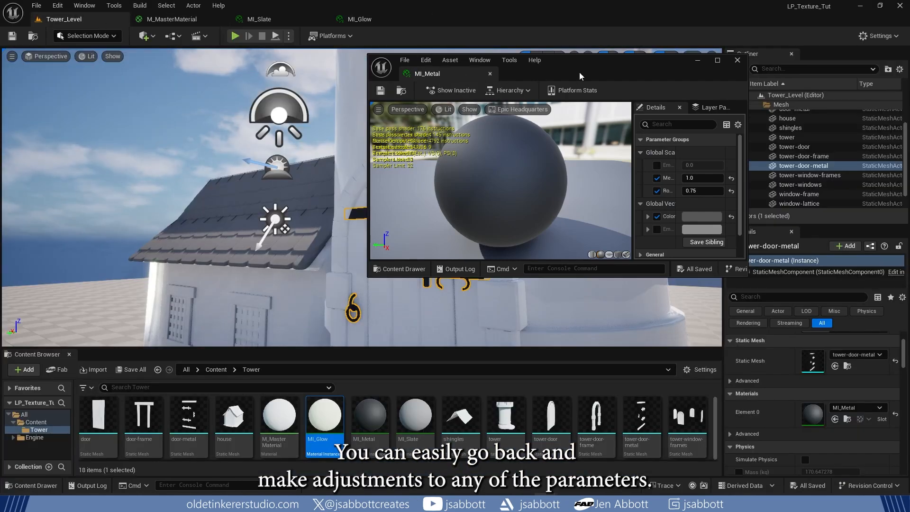
pyautogui.moveTo(575, 64); pyautogui.dragTo(679, 84)
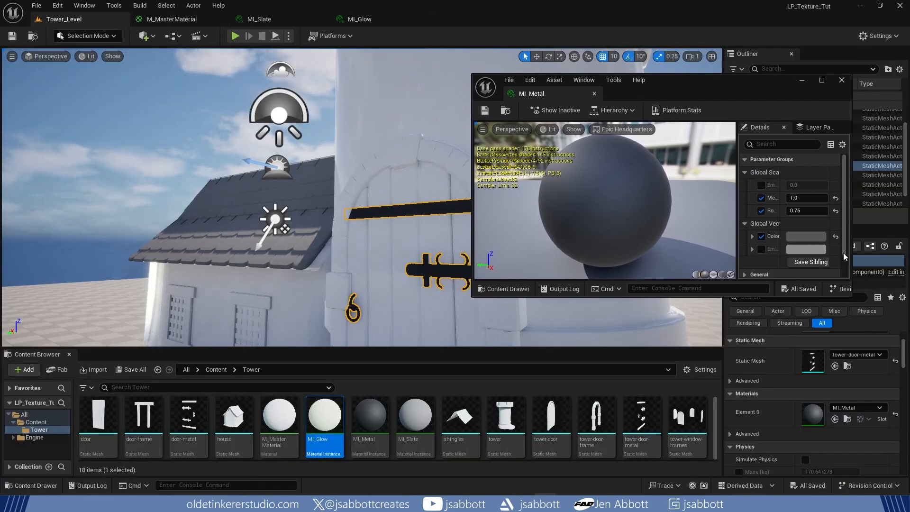
pyautogui.moveTo(737, 221); pyautogui.dragTo(644, 223)
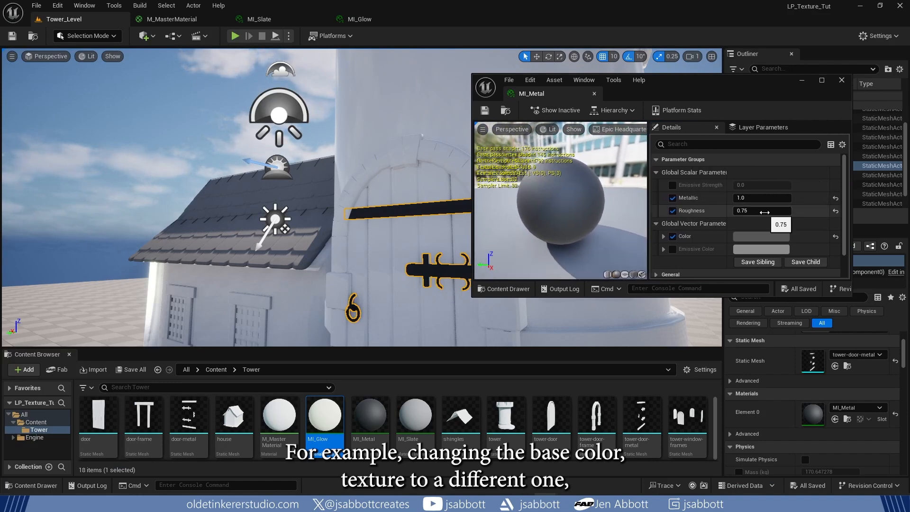
# Step: Change MI_Metal's Color to a bluish dark grey, hue about 214, saturation about 0.19 and value about 0.12
pyautogui.click(765, 235)
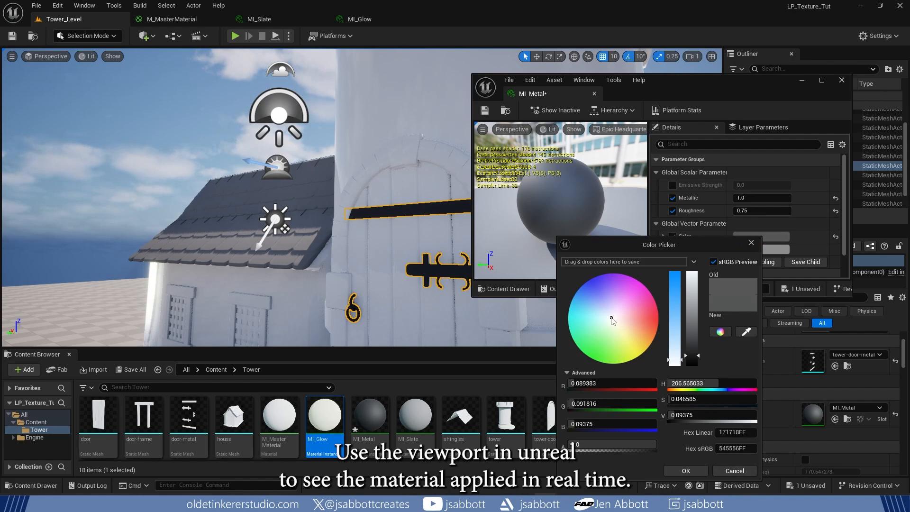
pyautogui.moveTo(613, 320); pyautogui.dragTo(606, 313)
pyautogui.click(699, 355)
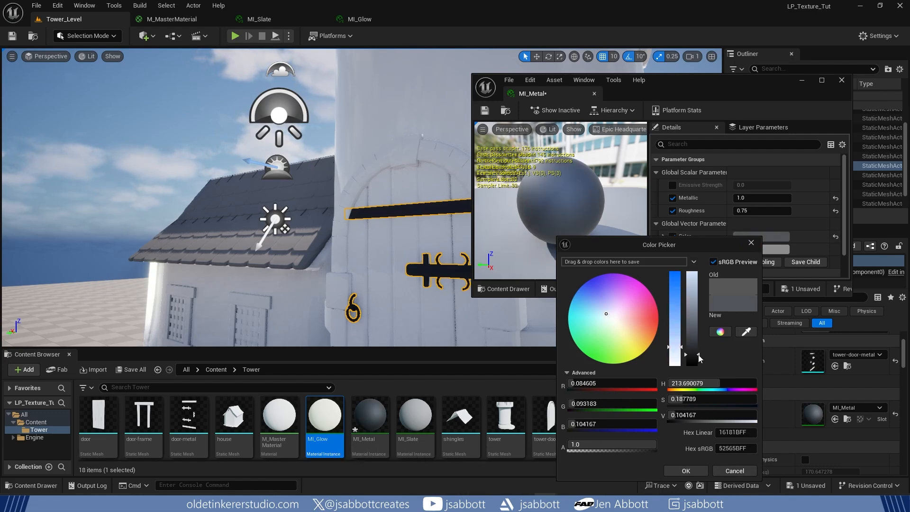
pyautogui.moveTo(698, 355); pyautogui.dragTo(698, 353)
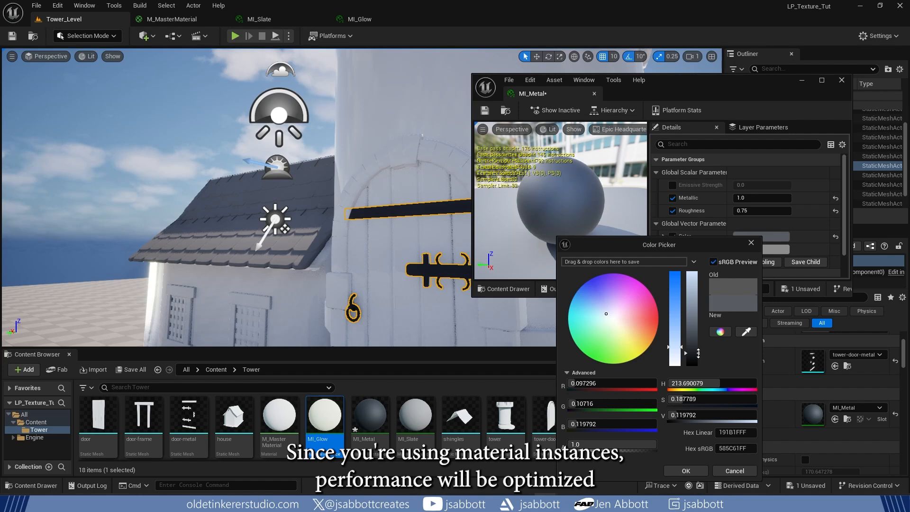
pyautogui.click(688, 471)
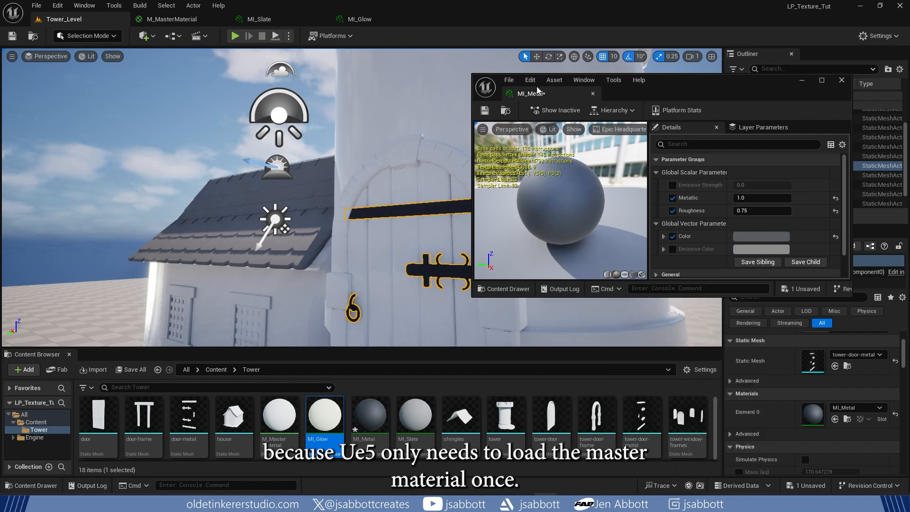
# Step: Dock the MI_Metal editor back among the main window's open assets, return to Tower_Level and save everything
pyautogui.moveTo(519, 86); pyautogui.dragTo(332, 18)
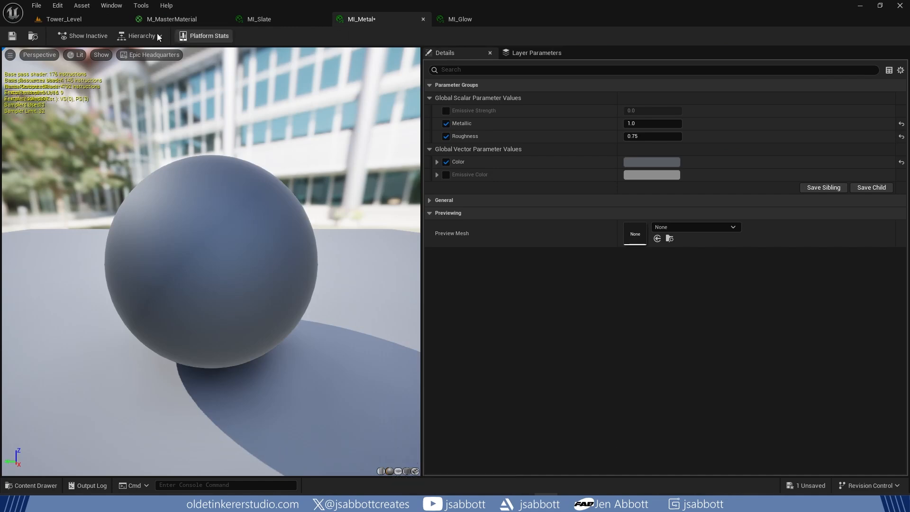
pyautogui.click(63, 20)
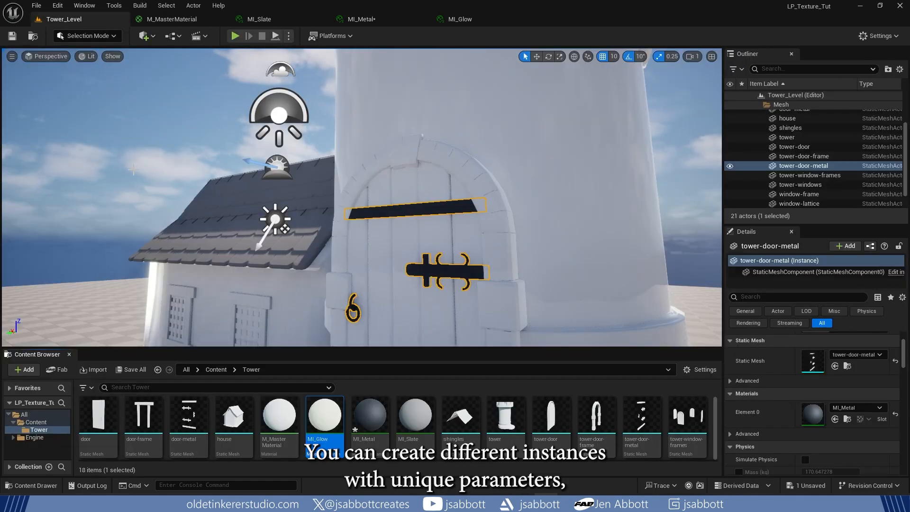
pyautogui.click(36, 5)
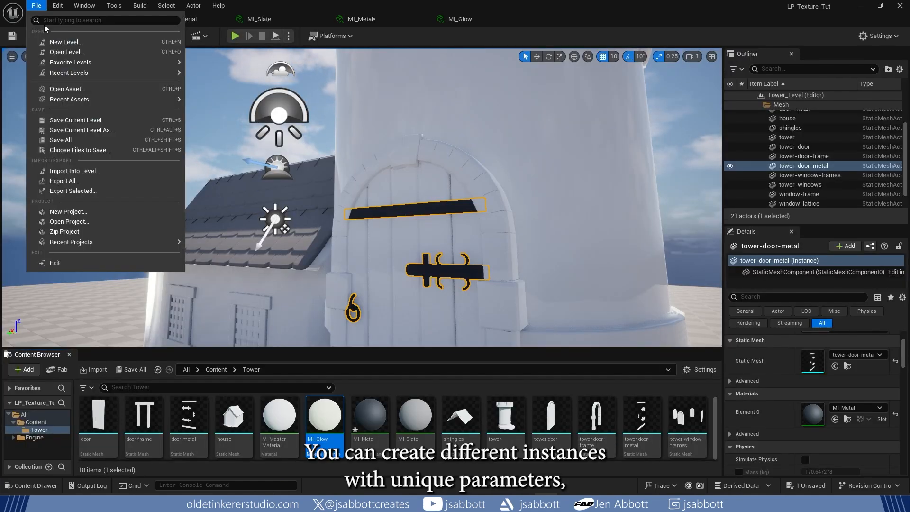
pyautogui.click(61, 140)
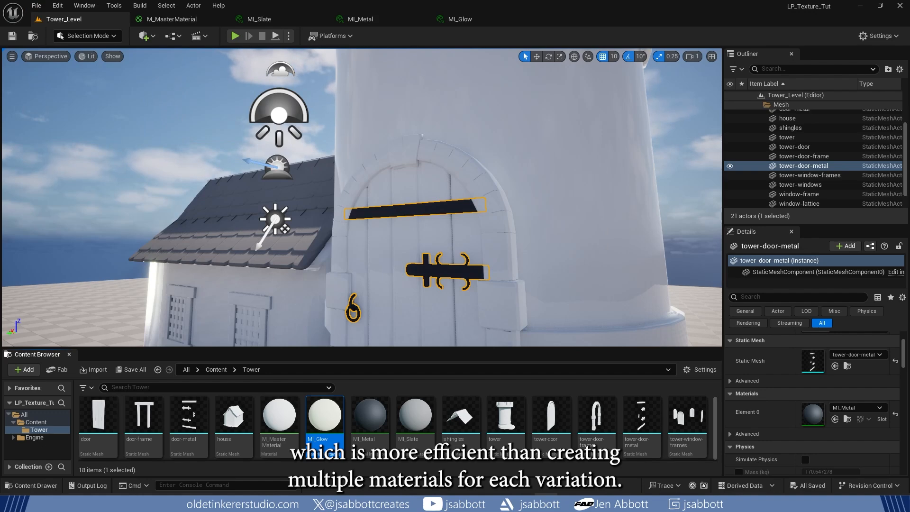